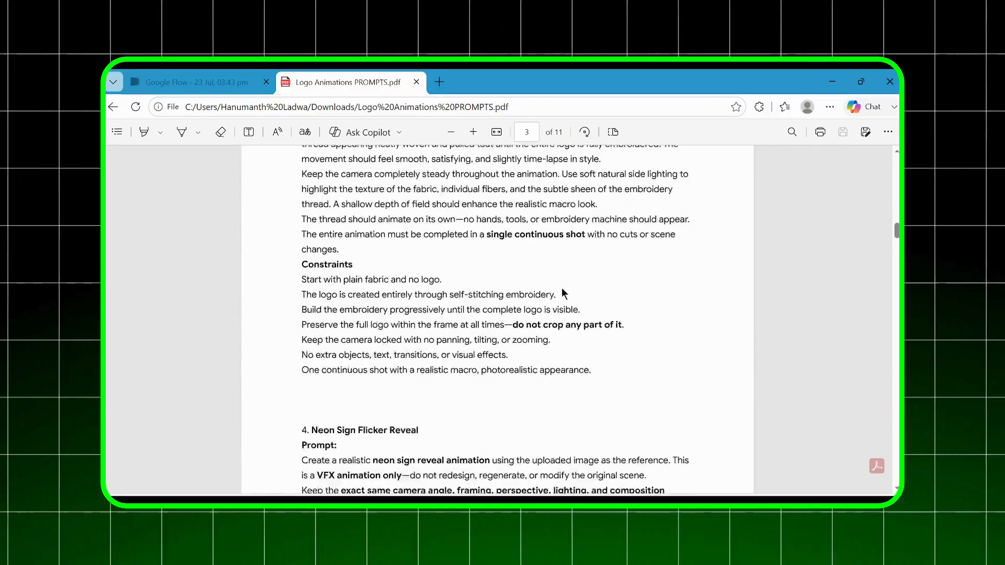
Read through the logo animation prompts in the Logo Animations PROMPTS PDF, from 3D Acrylic Logo Extrusion Reveal to Smoke Formation Logo Reveal.
{"action": "scroll", "coordinate": [562, 289], "scroll_direction": "down", "scroll_amount": 12}
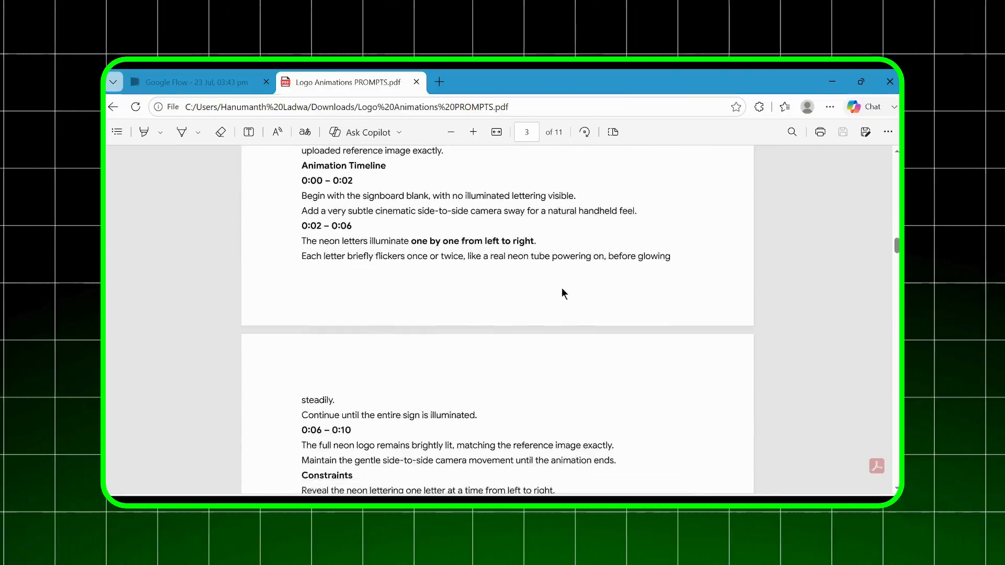
{"action": "scroll", "coordinate": [561, 288], "scroll_direction": "down", "scroll_amount": 10}
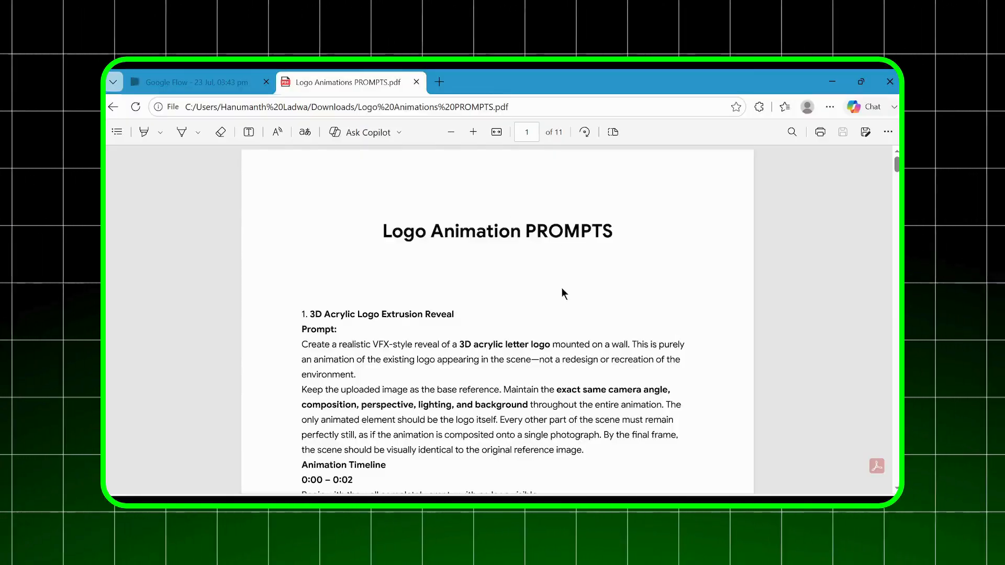
{"action": "scroll", "coordinate": [561, 287], "scroll_direction": "down", "scroll_amount": 4}
{"action": "scroll", "coordinate": [562, 288], "scroll_direction": "down", "scroll_amount": 8}
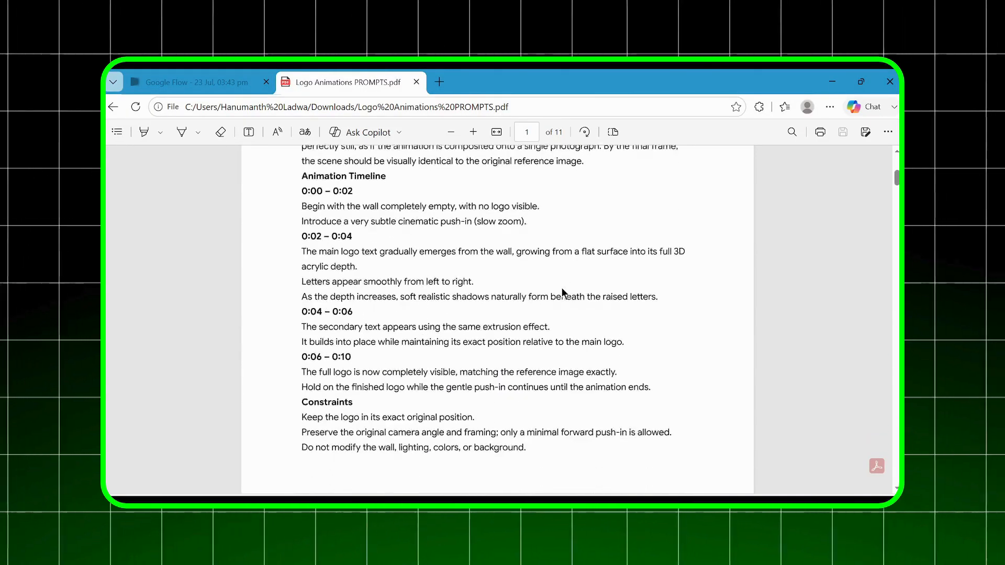
{"action": "scroll", "coordinate": [562, 287], "scroll_direction": "down", "scroll_amount": 10}
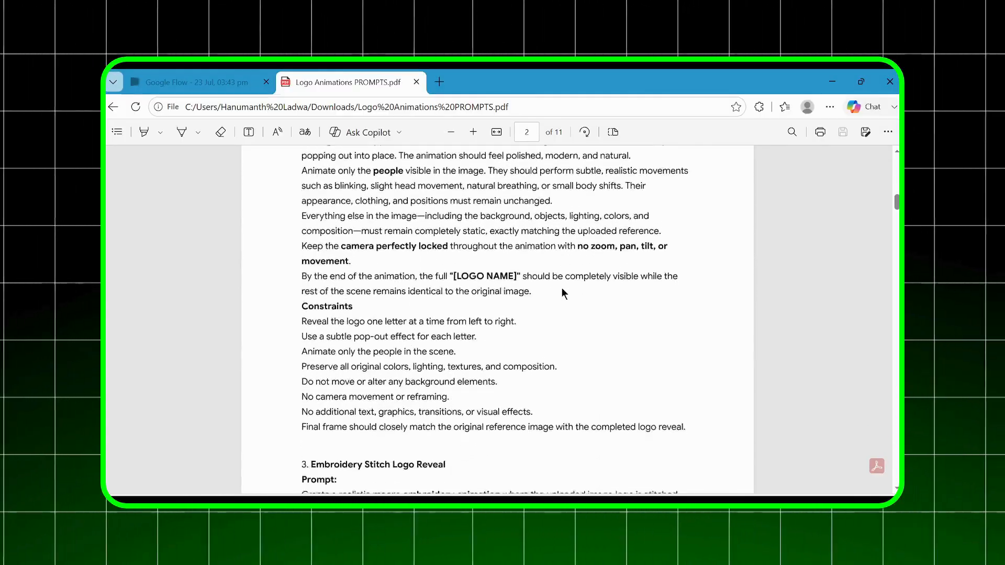
{"action": "scroll", "coordinate": [561, 288], "scroll_direction": "down", "scroll_amount": 8}
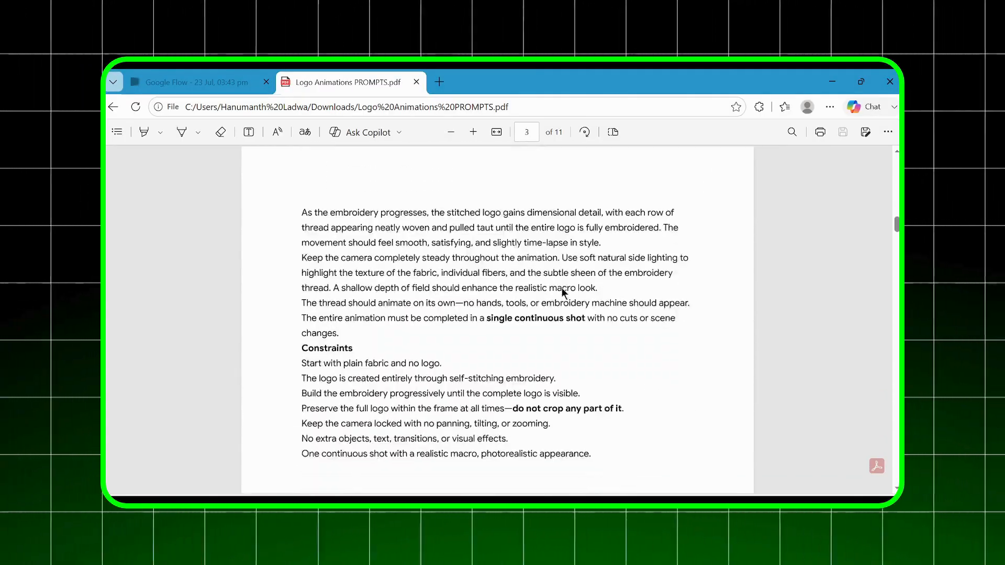
{"action": "scroll", "coordinate": [562, 288], "scroll_direction": "down", "scroll_amount": 10}
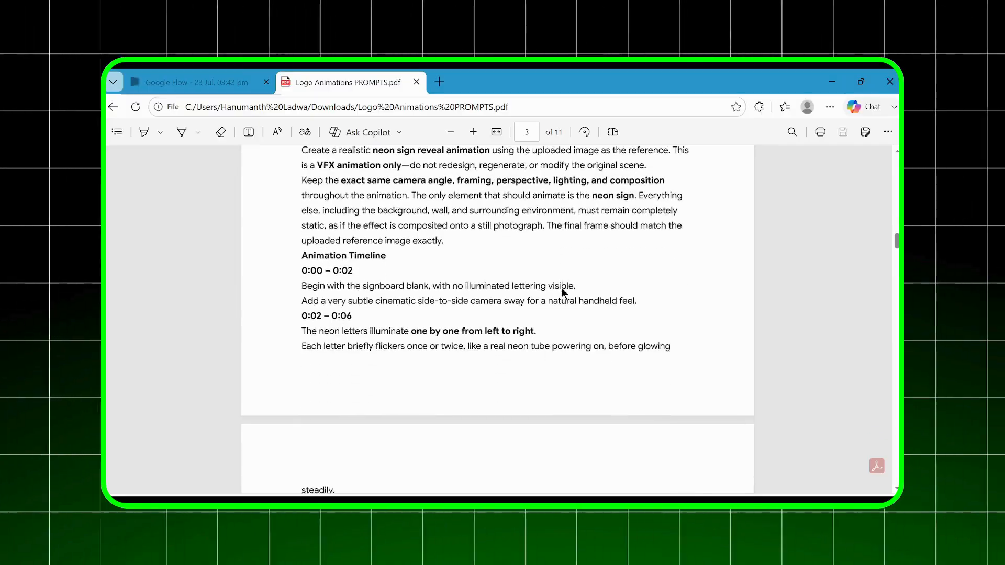
{"action": "scroll", "coordinate": [561, 287], "scroll_direction": "down", "scroll_amount": 6}
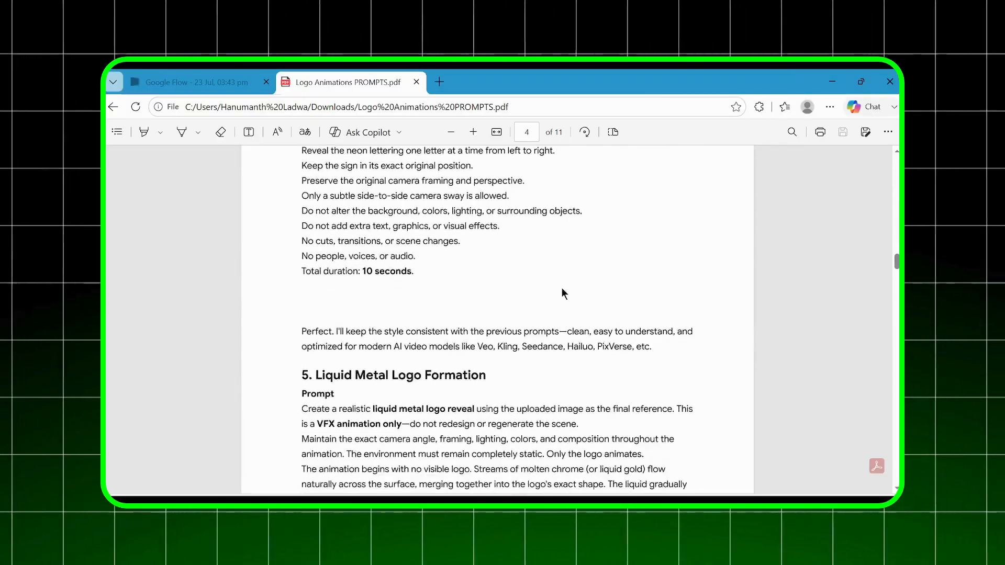
{"action": "scroll", "coordinate": [561, 288], "scroll_direction": "down", "scroll_amount": 8}
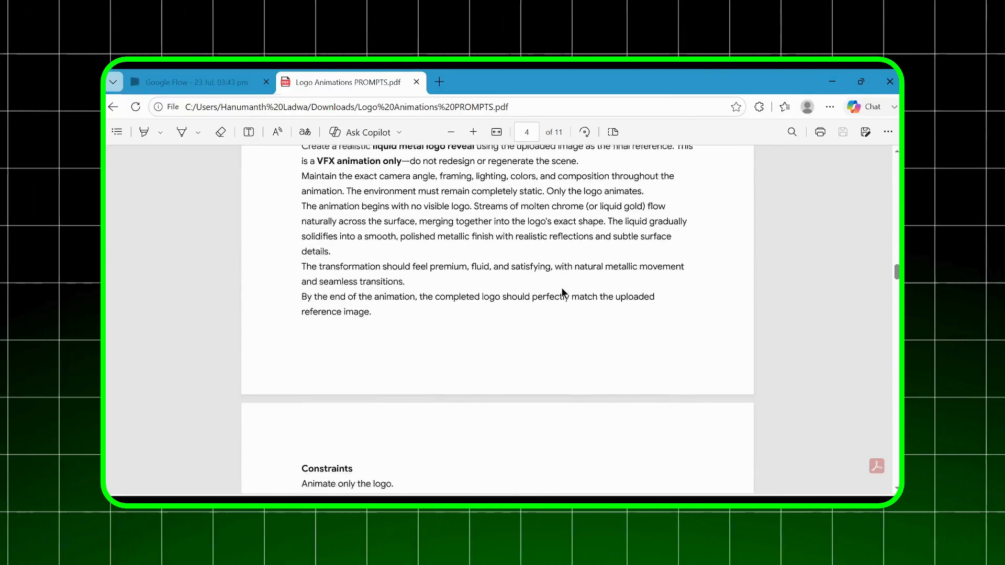
{"action": "scroll", "coordinate": [561, 289], "scroll_direction": "down", "scroll_amount": 8}
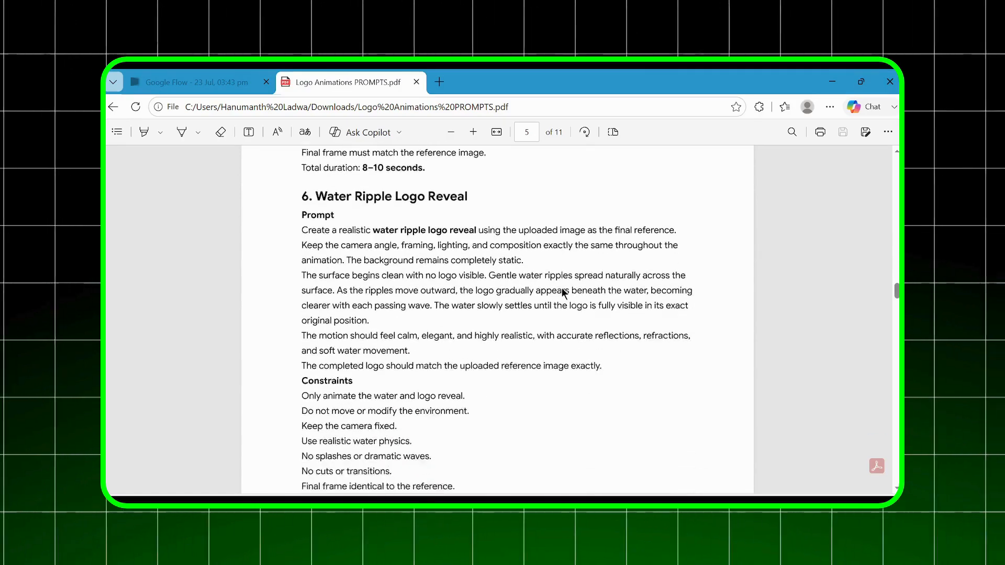
{"action": "scroll", "coordinate": [561, 290], "scroll_direction": "down", "scroll_amount": 8}
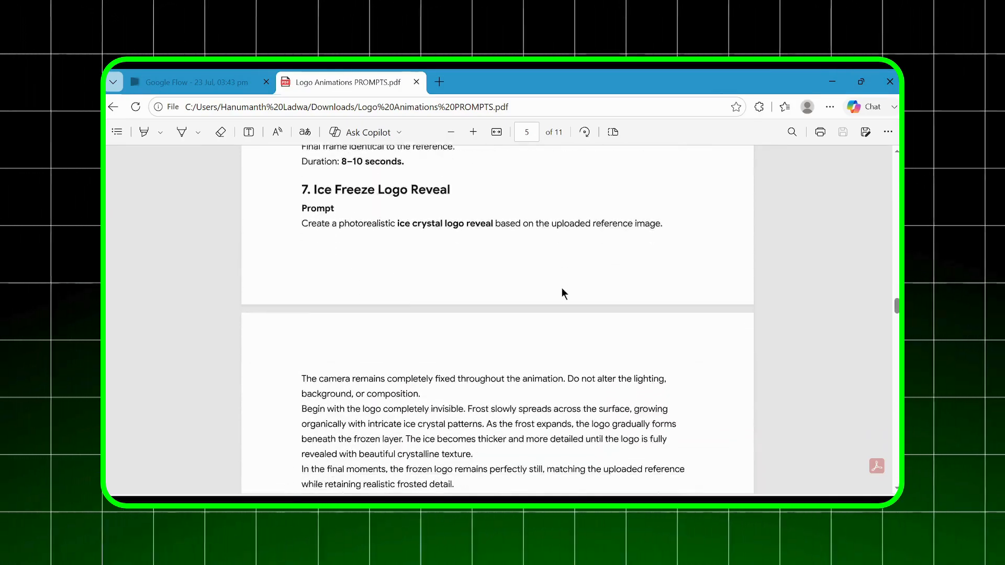
{"action": "scroll", "coordinate": [562, 293], "scroll_direction": "down", "scroll_amount": 6}
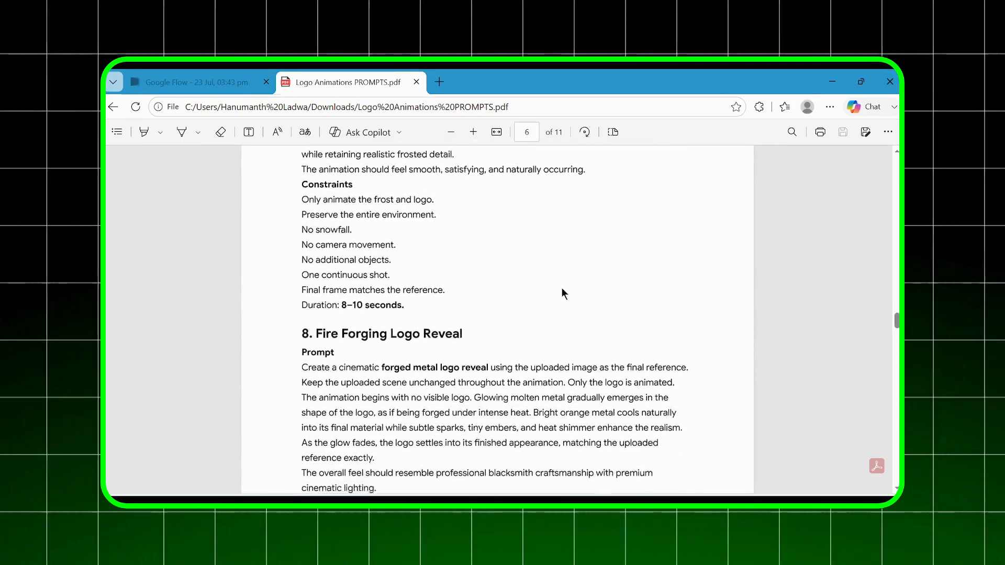
{"action": "scroll", "coordinate": [562, 292], "scroll_direction": "down", "scroll_amount": 8}
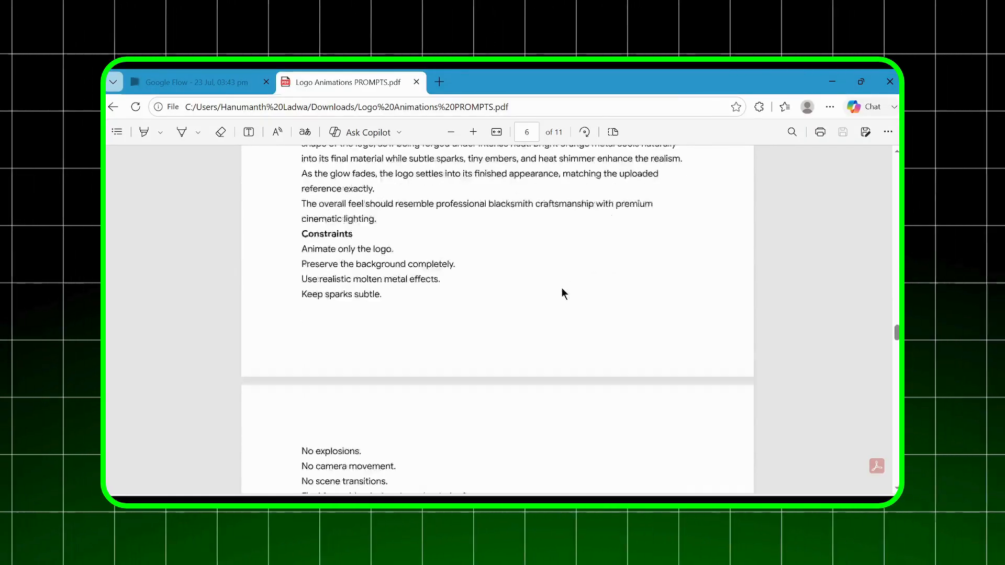
{"action": "scroll", "coordinate": [562, 292], "scroll_direction": "down", "scroll_amount": 7}
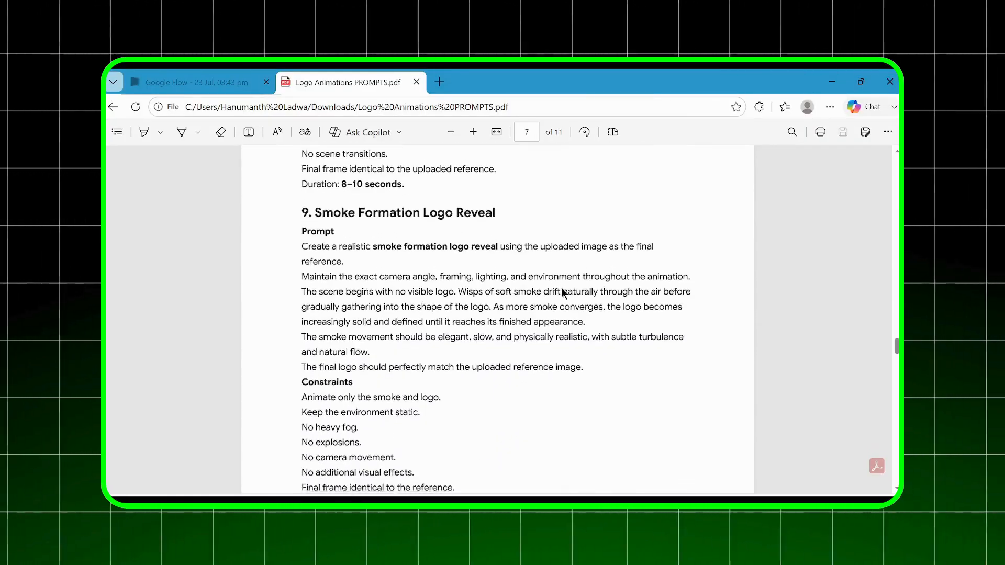
{"action": "scroll", "coordinate": [562, 292], "scroll_direction": "down", "scroll_amount": 7}
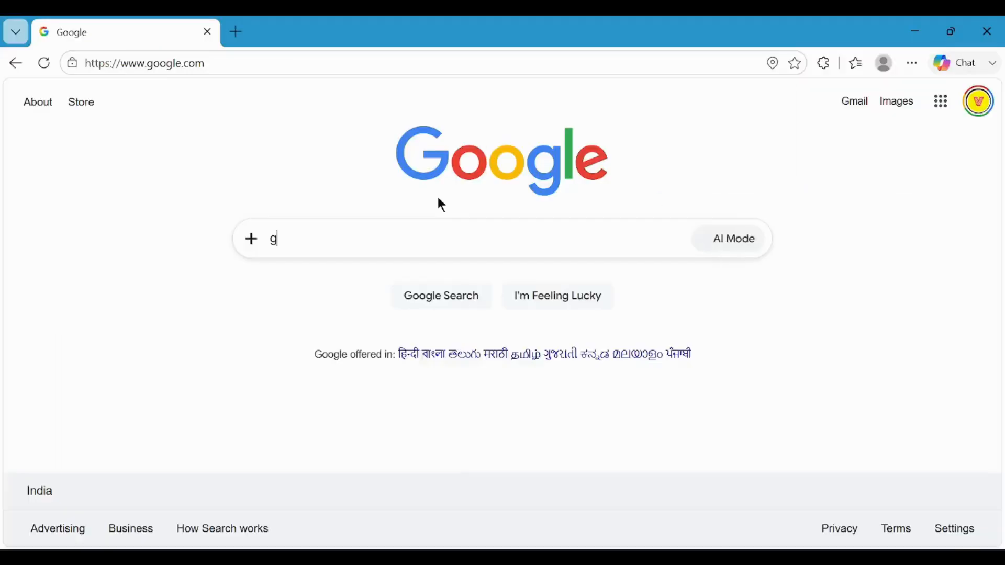
Find Google Flow through a Google search, open it and create a new project.
{"action": "type", "text": "oogle"}
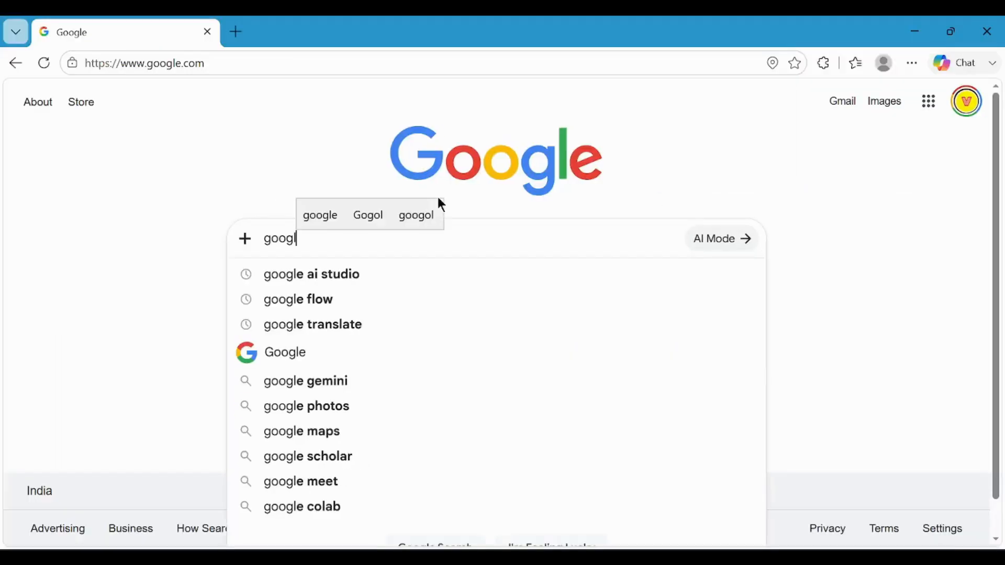
{"action": "key", "text": "Down"}
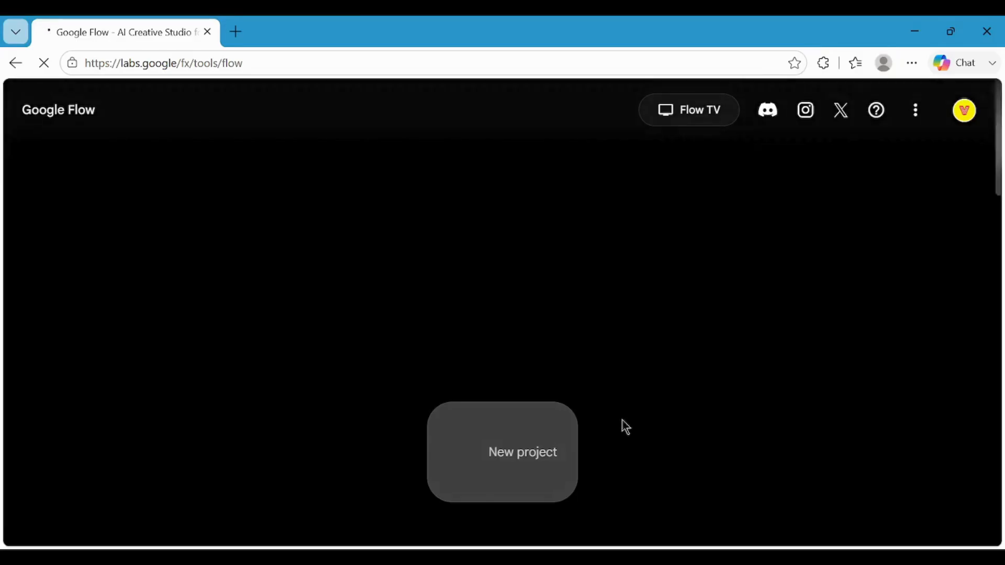
{"action": "left_click", "coordinate": [512, 462]}
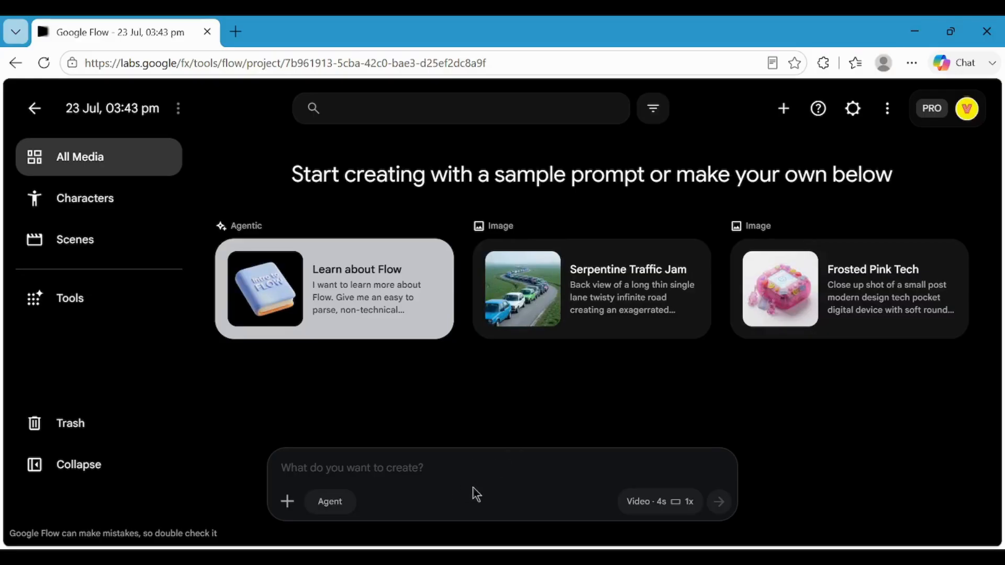
Upload the amazon image from the Company Logos folder and add it to the prompt as the reference.
{"action": "left_click", "coordinate": [287, 502]}
{"action": "left_click", "coordinate": [287, 424]}
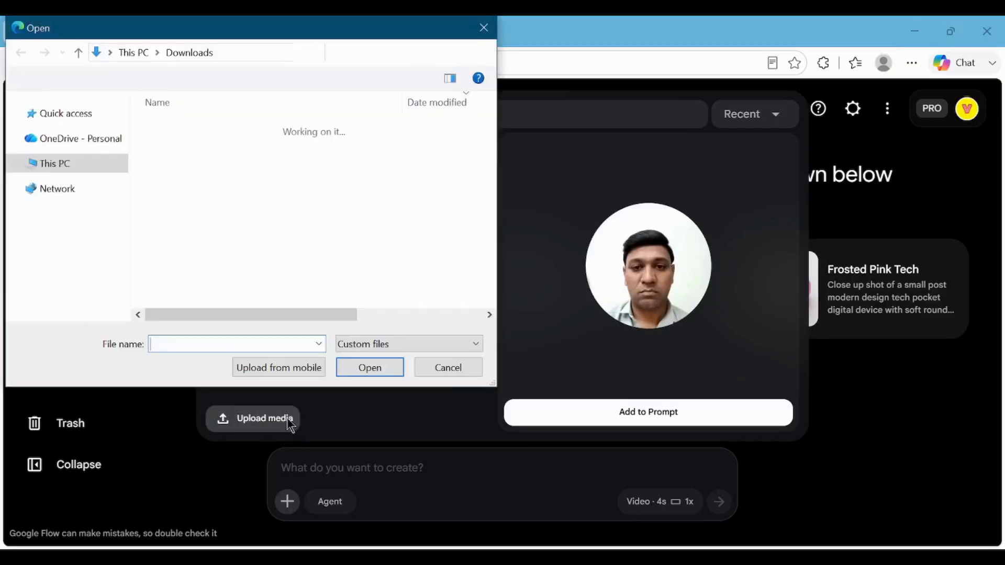
{"action": "left_click", "coordinate": [236, 232]}
{"action": "left_click", "coordinate": [372, 368]}
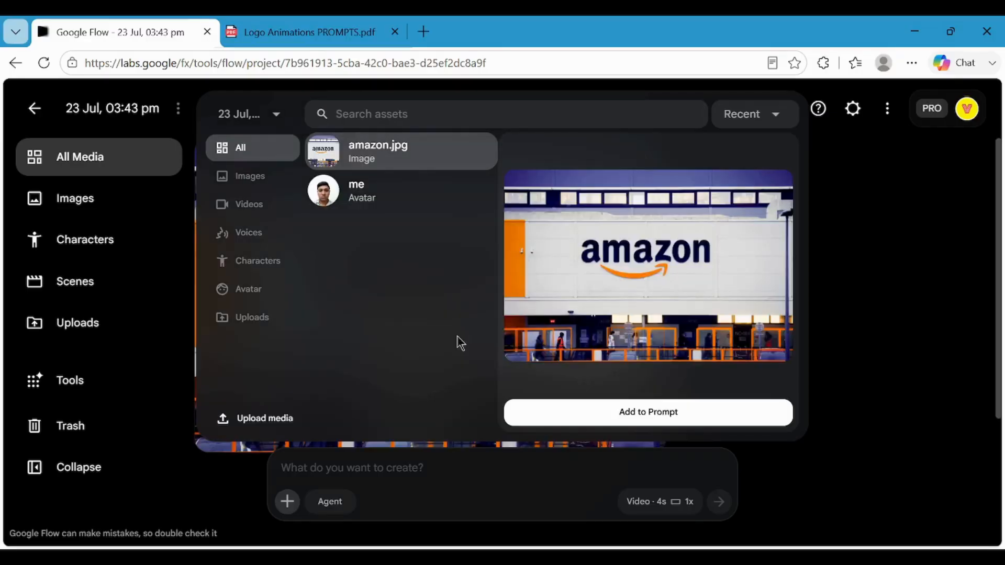
{"action": "left_click", "coordinate": [650, 413]}
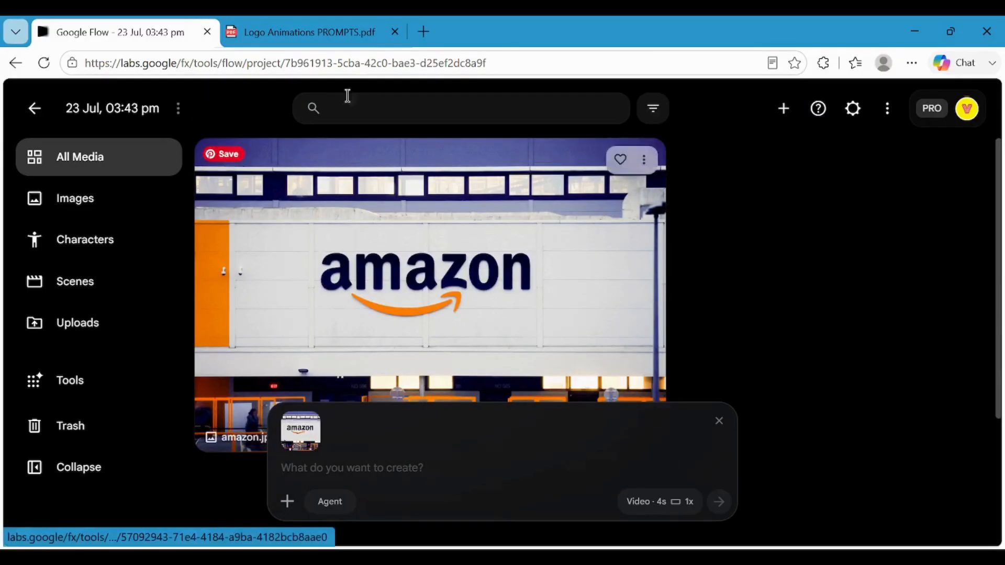
Copy the full prompt text of "10. Sand Reveal Logo", including its constraints and duration, from the Logo Animations PROMPTS PDF.
{"action": "left_click", "coordinate": [348, 30]}
{"action": "scroll", "coordinate": [490, 292], "scroll_direction": "down", "scroll_amount": 10}
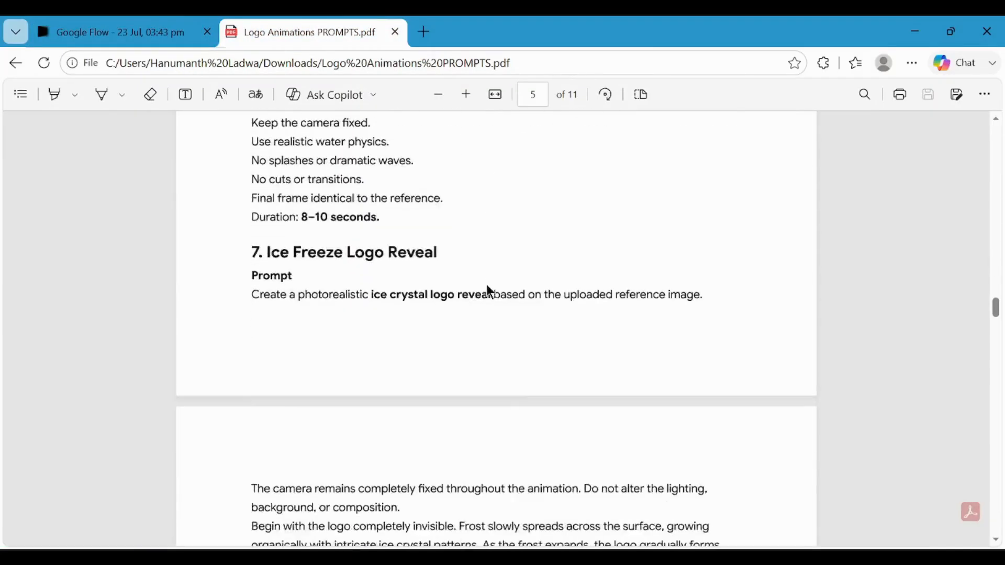
{"action": "scroll", "coordinate": [490, 292], "scroll_direction": "down", "scroll_amount": 8}
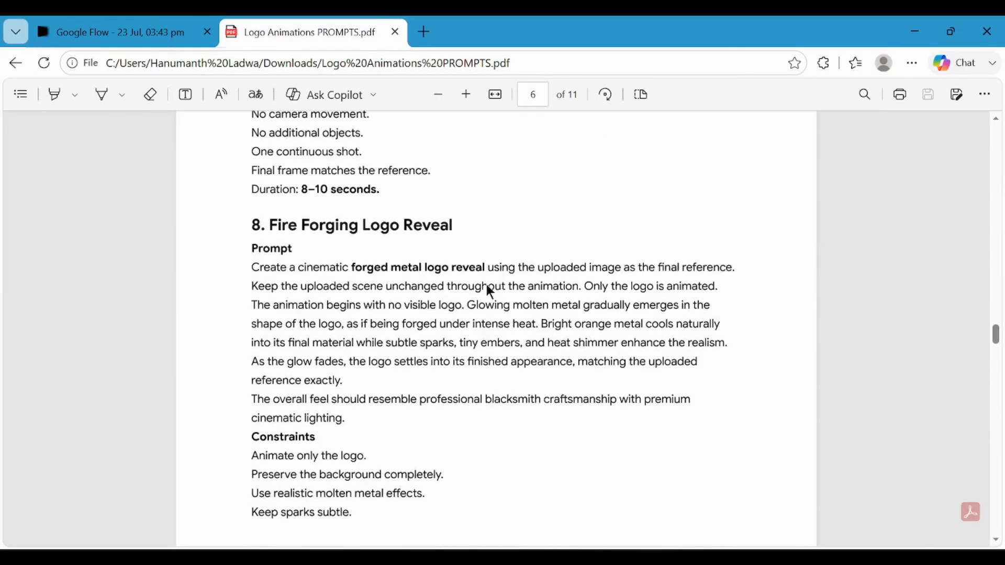
{"action": "scroll", "coordinate": [490, 291], "scroll_direction": "down", "scroll_amount": 8}
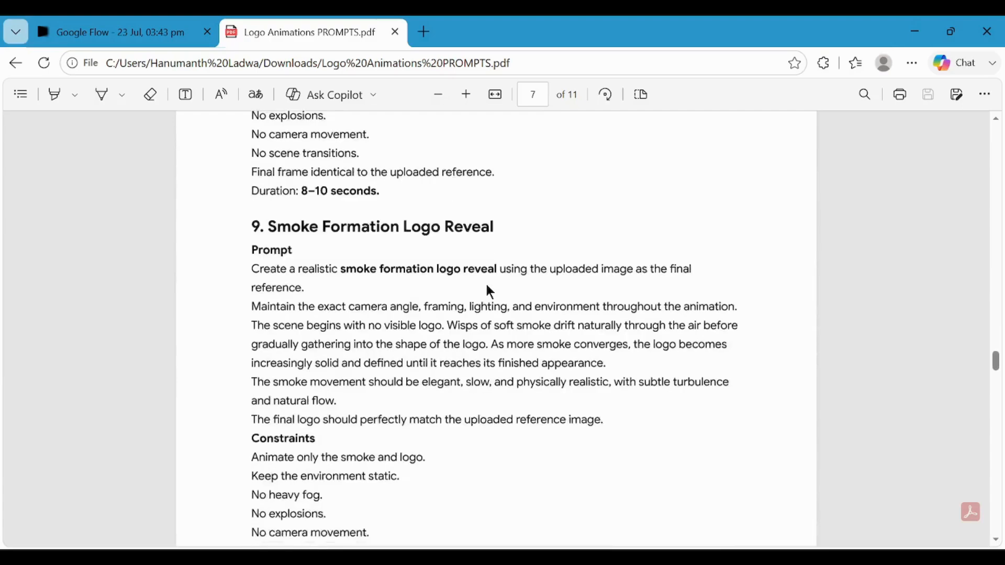
{"action": "scroll", "coordinate": [490, 292], "scroll_direction": "down", "scroll_amount": 8}
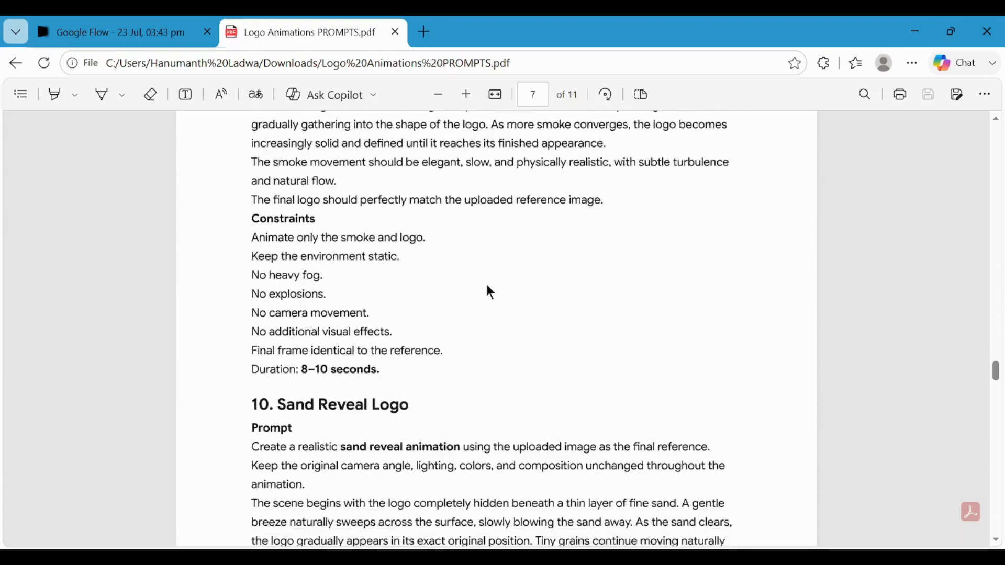
{"action": "scroll", "coordinate": [488, 287], "scroll_direction": "down", "scroll_amount": 5}
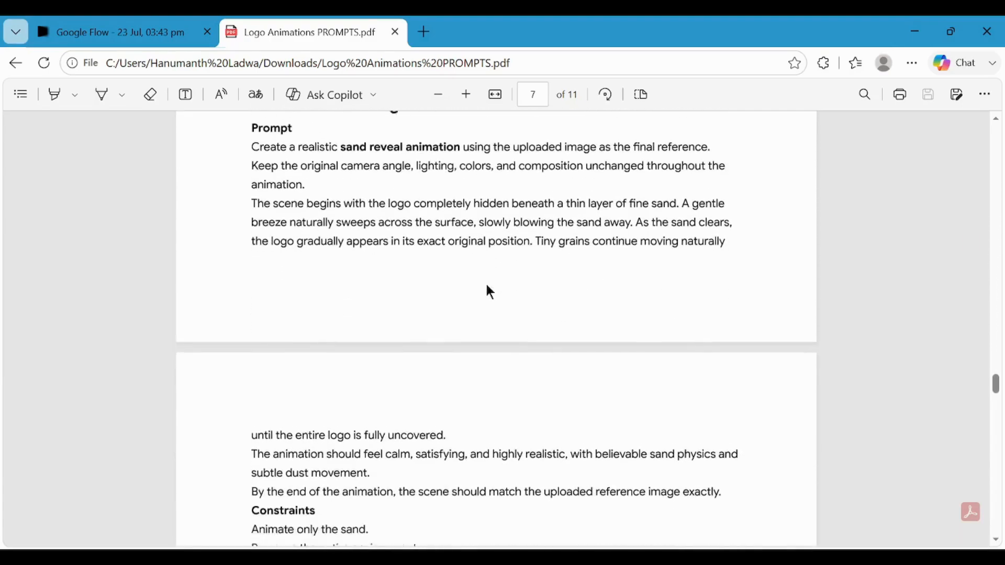
{"action": "scroll", "coordinate": [490, 291], "scroll_direction": "down", "scroll_amount": 3}
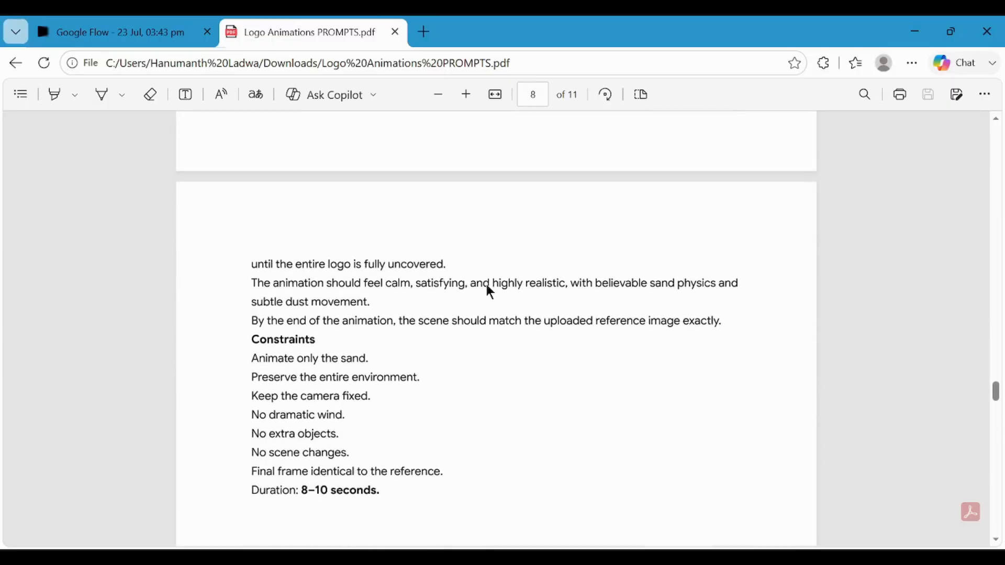
{"action": "scroll", "coordinate": [487, 288], "scroll_direction": "up", "scroll_amount": 7}
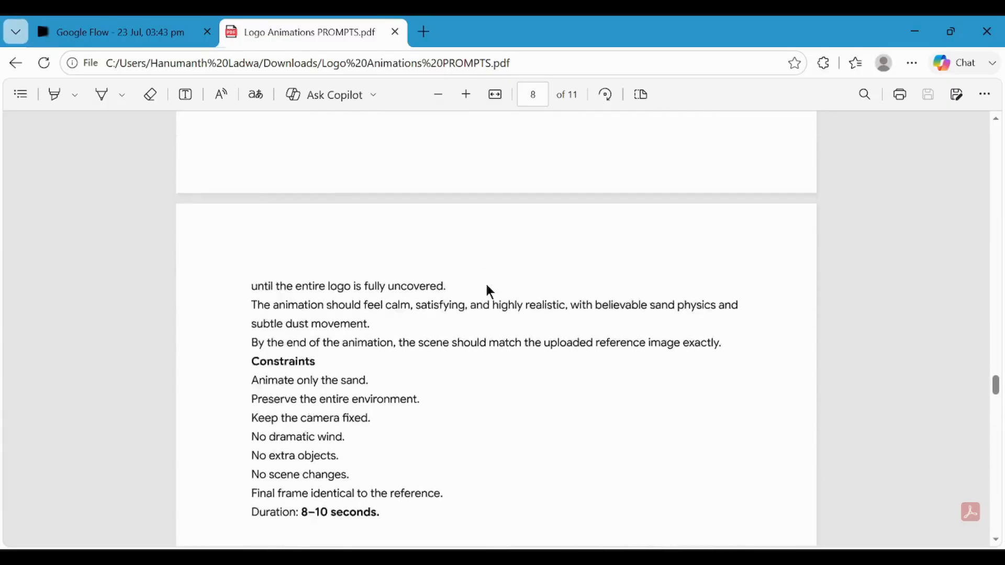
{"action": "scroll", "coordinate": [487, 288], "scroll_direction": "down", "scroll_amount": 1}
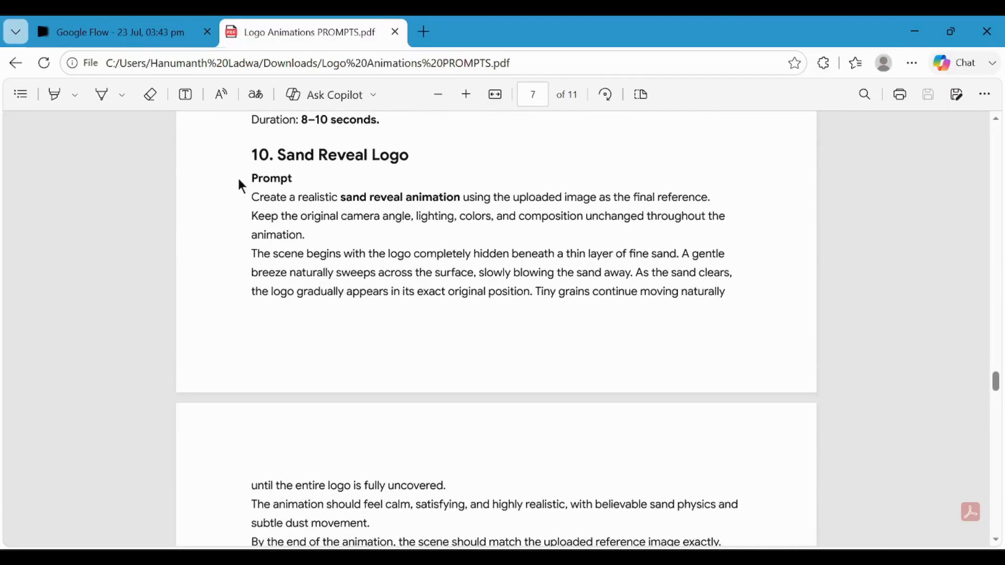
{"action": "left_click_drag", "start_coordinate": [256, 196], "coordinate": [417, 460]}
{"action": "scroll", "coordinate": [401, 476], "scroll_direction": "down", "scroll_amount": 7}
{"action": "mouse_move", "coordinate": [435, 417]}
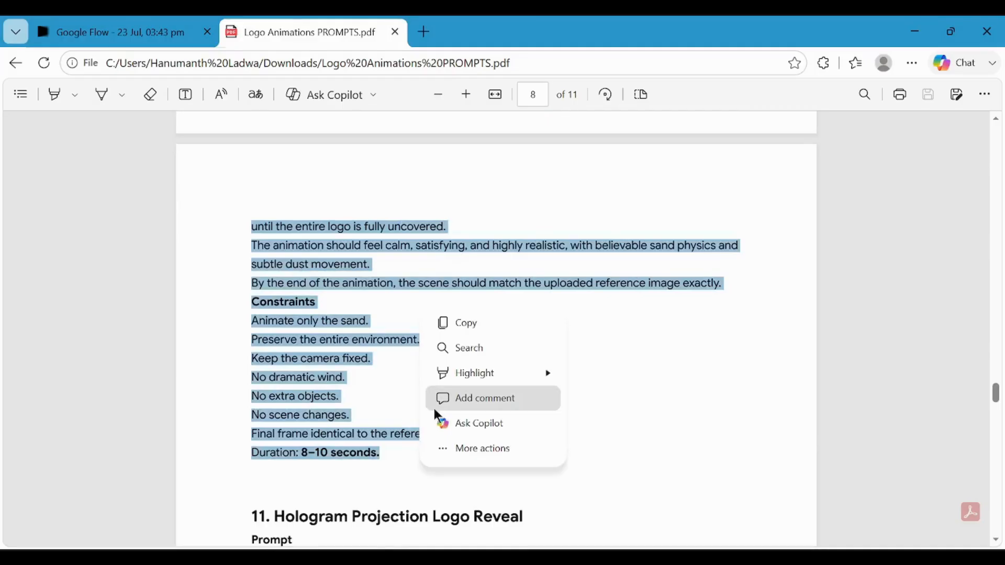
{"action": "left_click", "coordinate": [477, 326]}
Paste the copied sand reveal prompt into the Google Flow project's prompt with the amazon image and check its full text.
{"action": "left_click", "coordinate": [151, 30]}
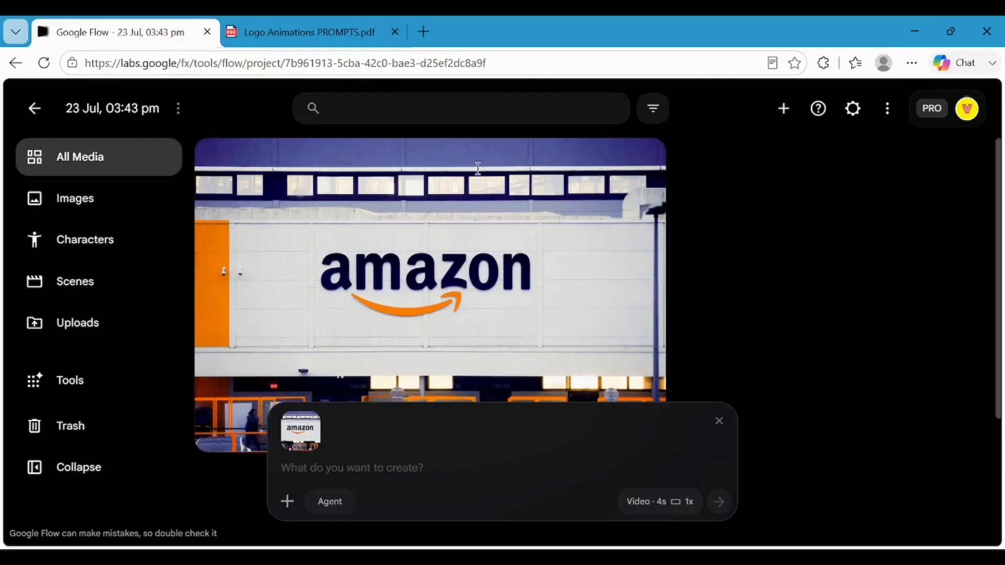
{"action": "key", "text": "ctrl+v"}
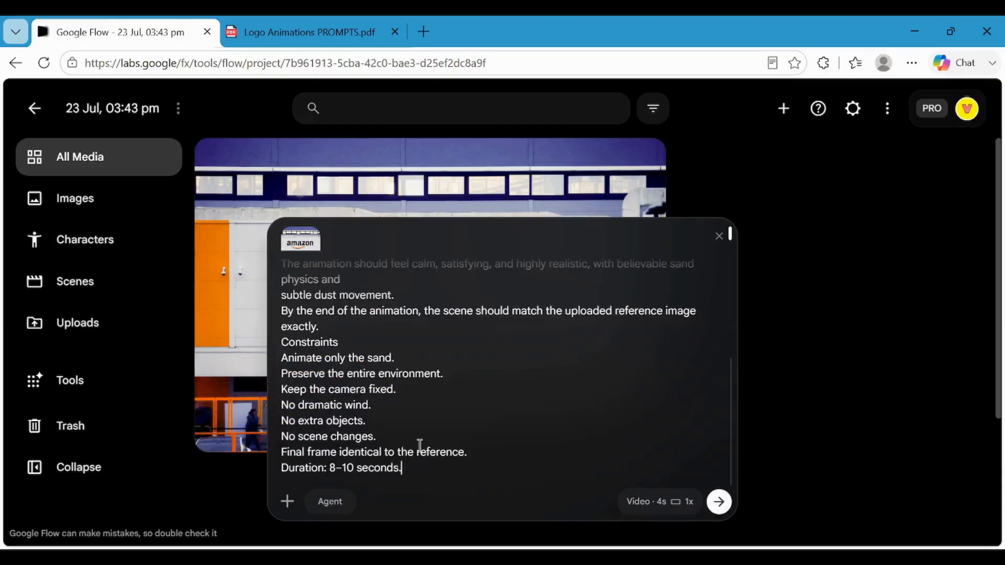
{"action": "scroll", "coordinate": [519, 402], "scroll_direction": "up", "scroll_amount": 4}
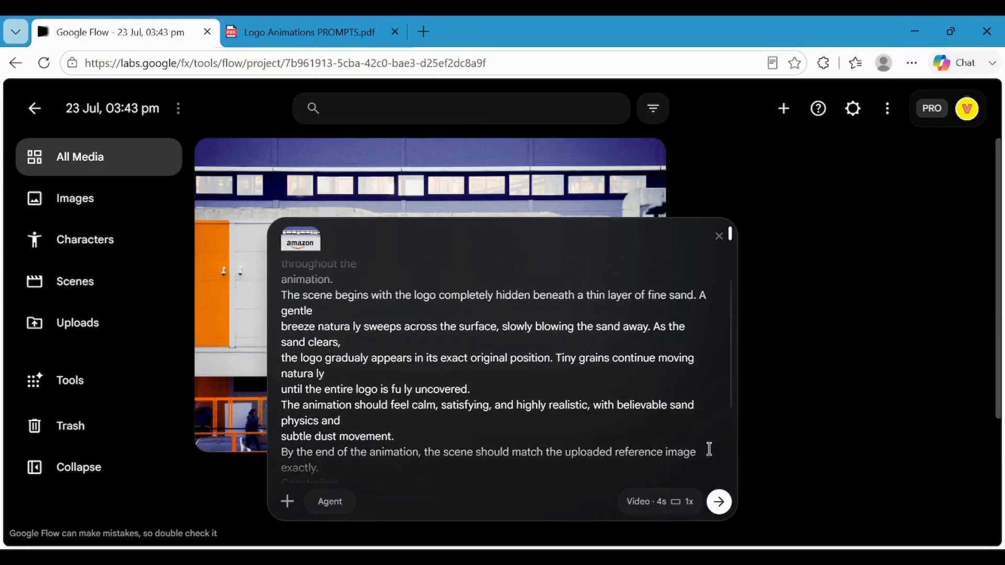
{"action": "scroll", "coordinate": [546, 383], "scroll_direction": "up", "scroll_amount": 1}
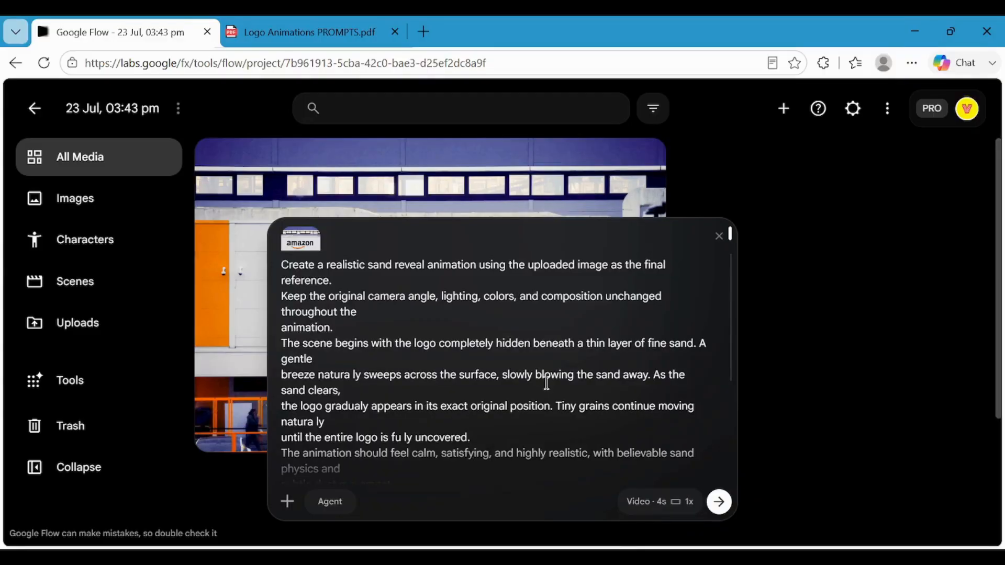
{"action": "scroll", "coordinate": [546, 383], "scroll_direction": "down", "scroll_amount": 5}
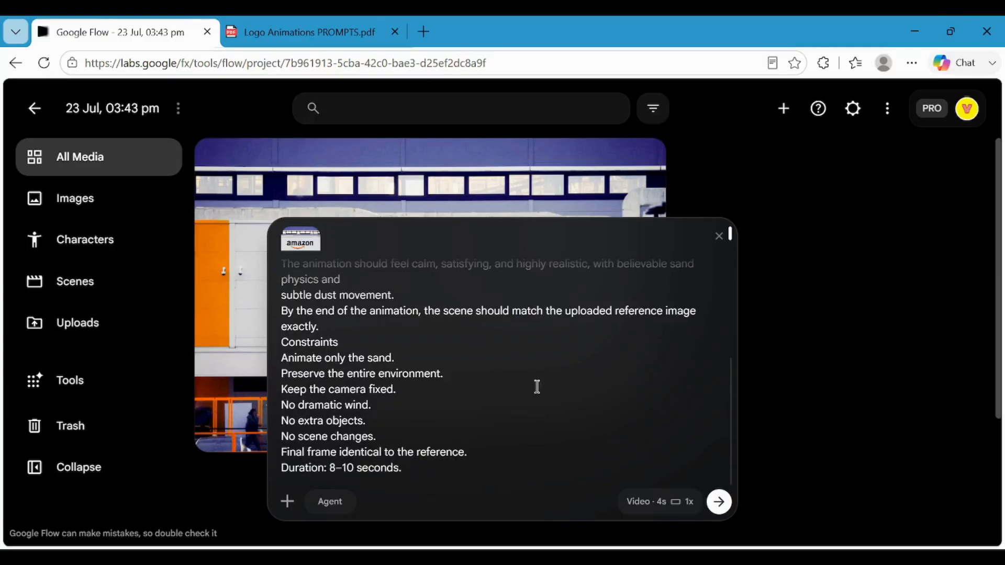
{"action": "scroll", "coordinate": [538, 386], "scroll_direction": "up", "scroll_amount": 5}
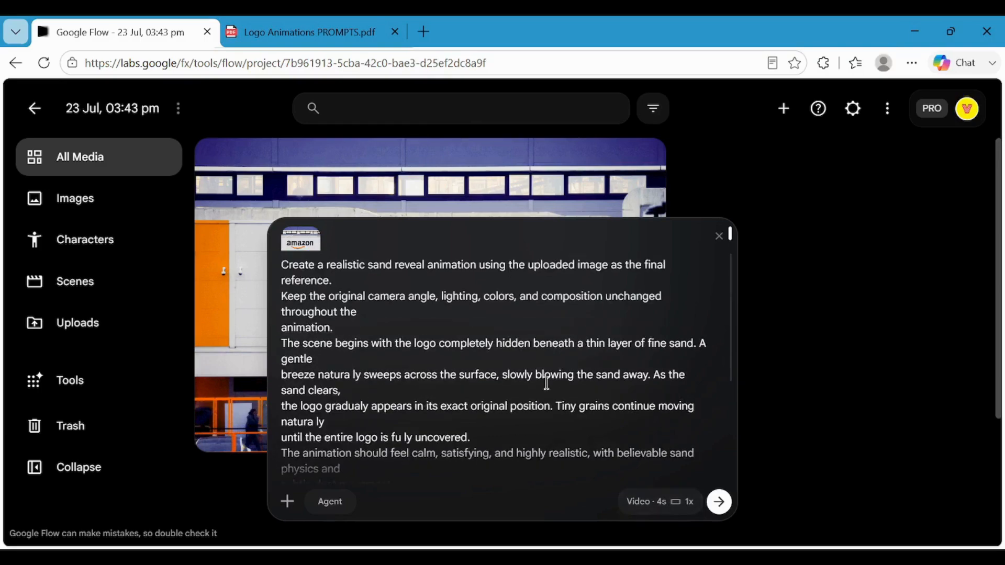
Set the video model to Omni Flash and the duration to 6s, and generate the sand reveal video.
{"action": "scroll", "coordinate": [546, 383], "scroll_direction": "down", "scroll_amount": 5}
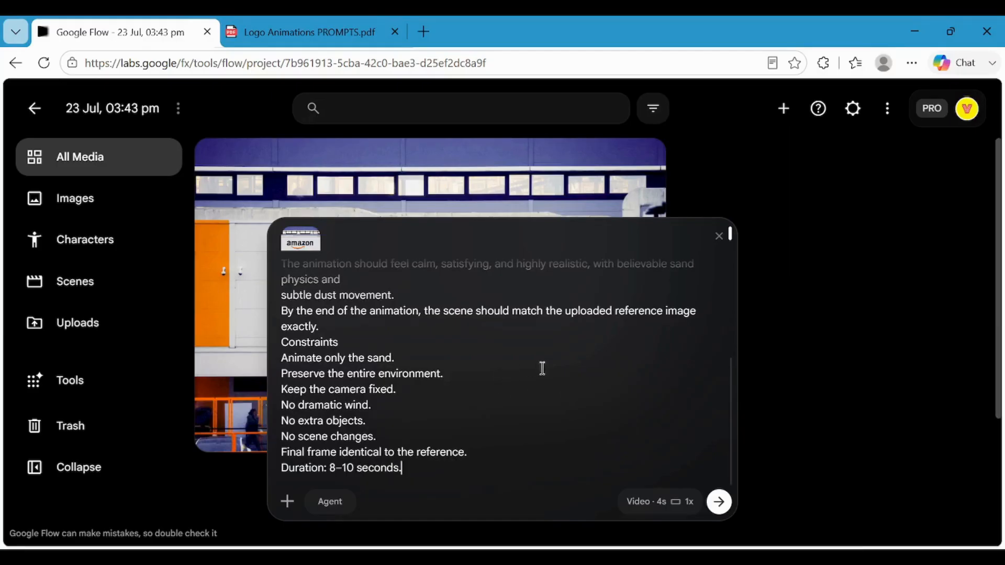
{"action": "left_click", "coordinate": [657, 507]}
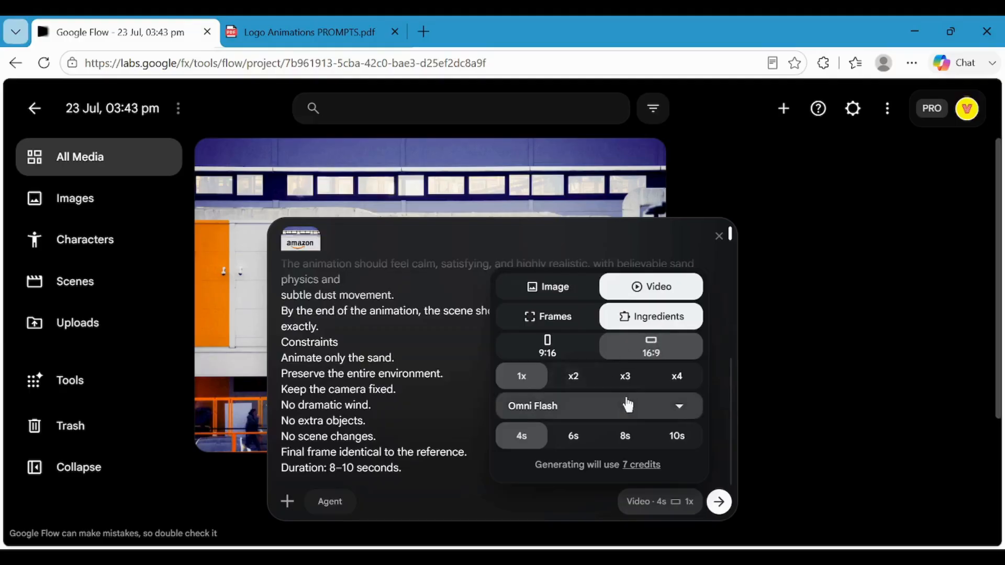
{"action": "left_click", "coordinate": [638, 408]}
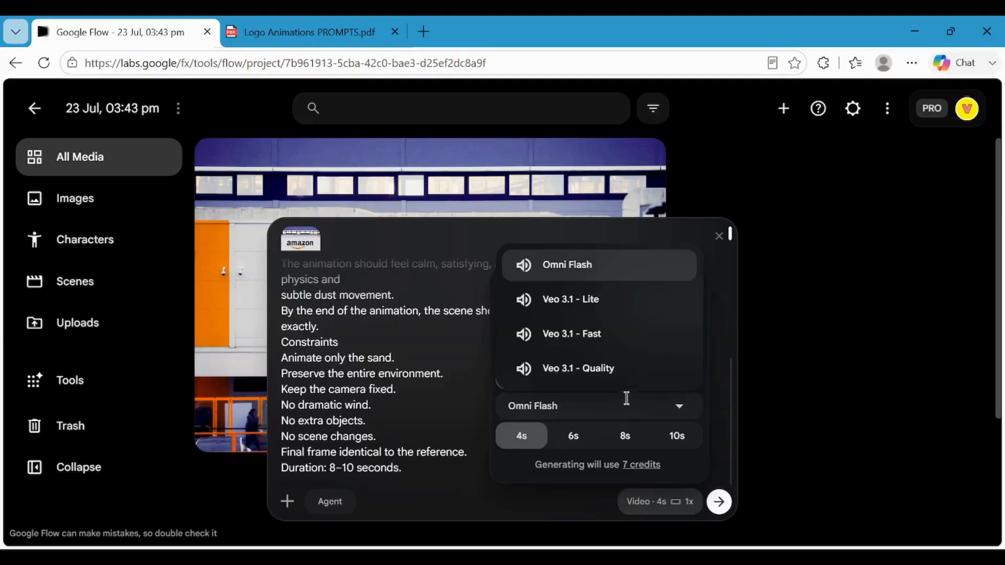
{"action": "left_click", "coordinate": [581, 273]}
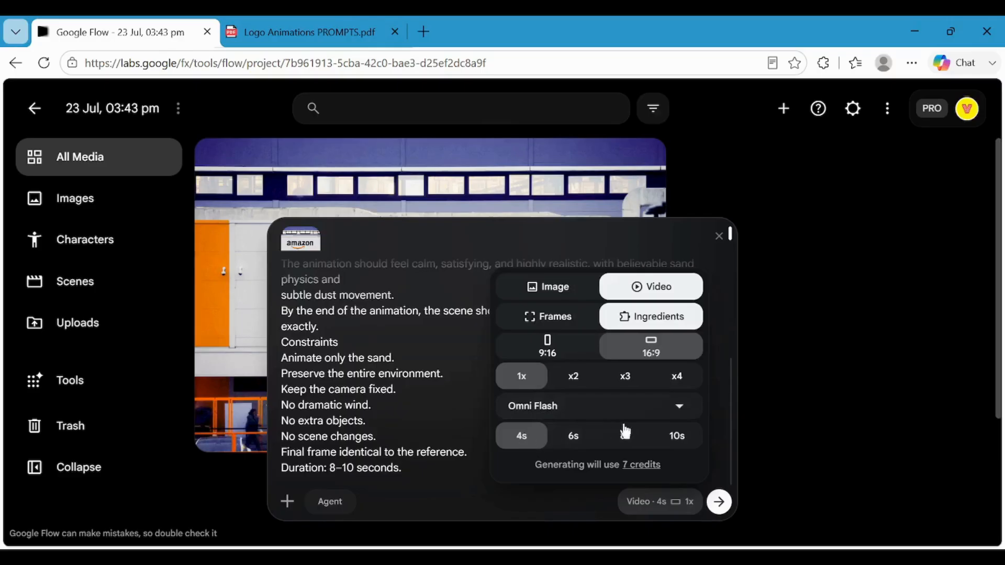
{"action": "left_click", "coordinate": [574, 438]}
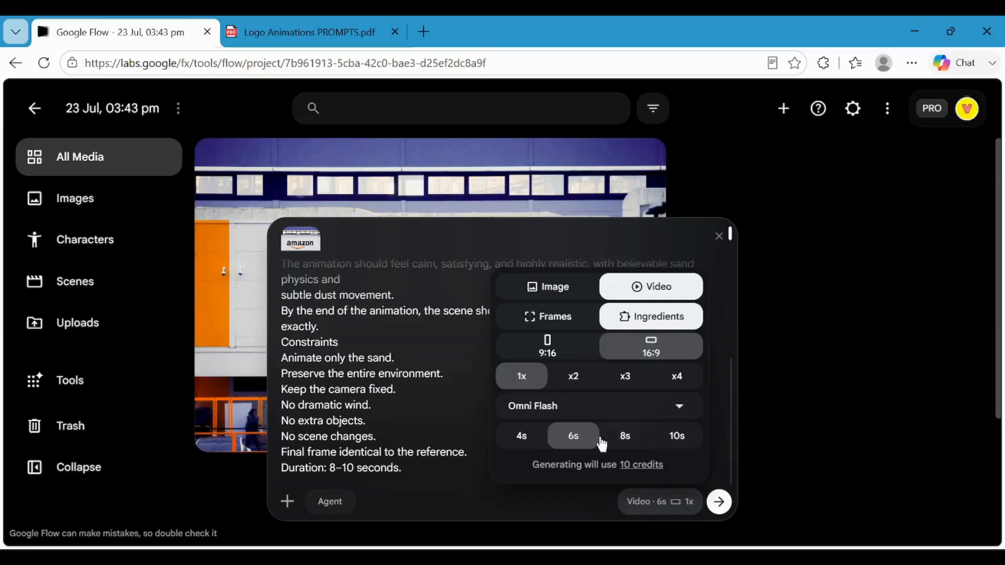
{"action": "left_click", "coordinate": [574, 511]}
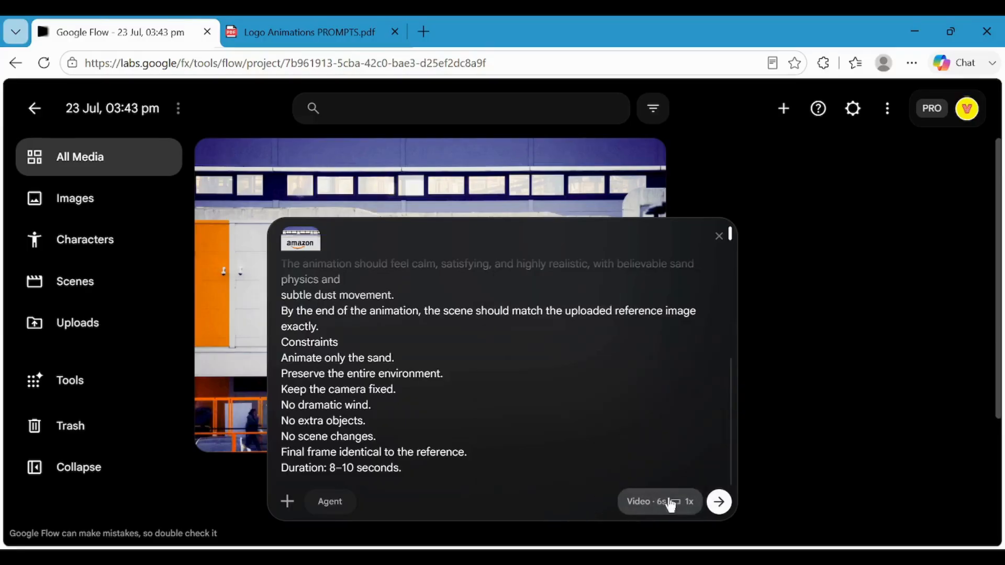
{"action": "left_click", "coordinate": [720, 504]}
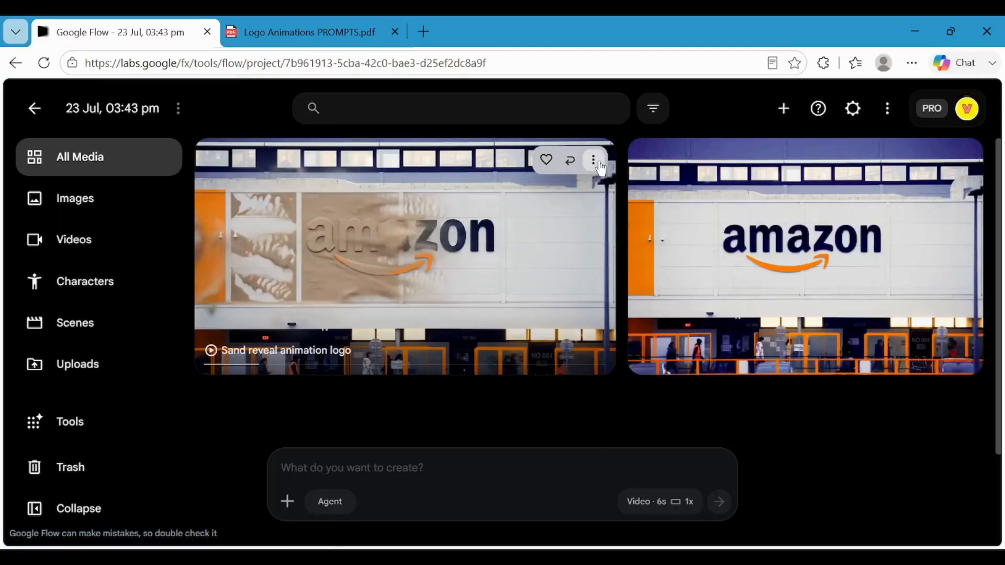
Try to download the generated sand reveal video in 1080p upscaled quality.
{"action": "left_click", "coordinate": [594, 160]}
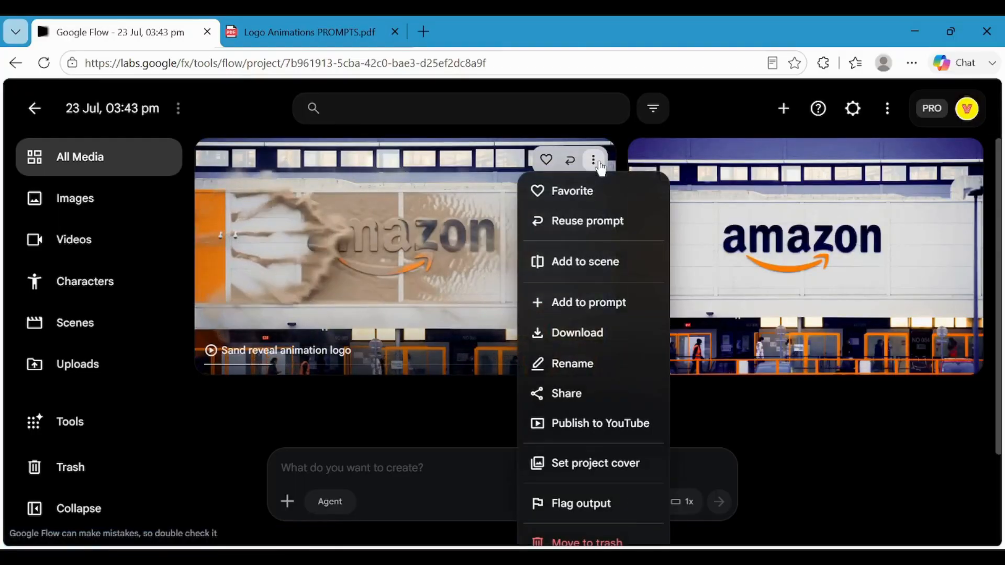
{"action": "mouse_move", "coordinate": [628, 336]}
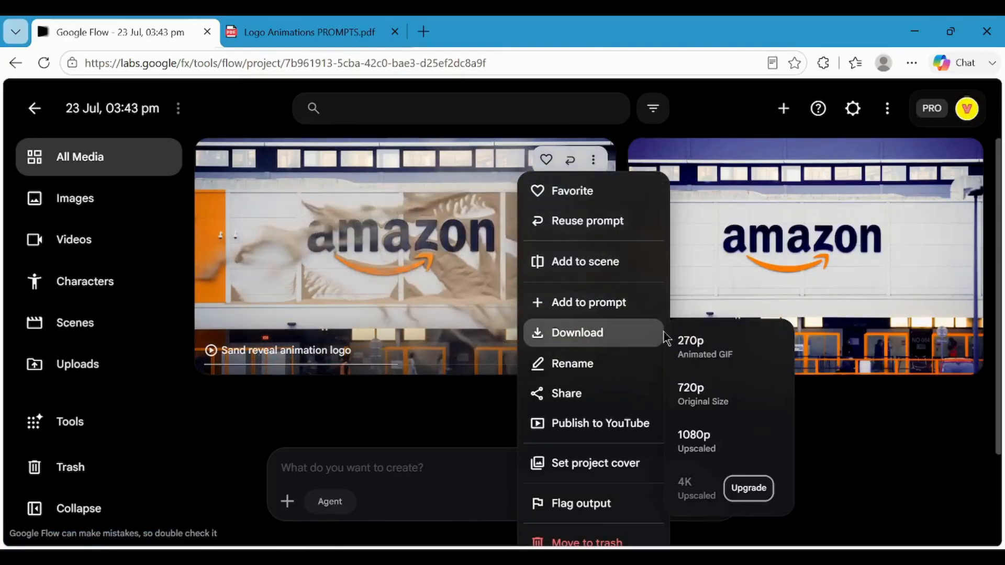
{"action": "left_click", "coordinate": [711, 445]}
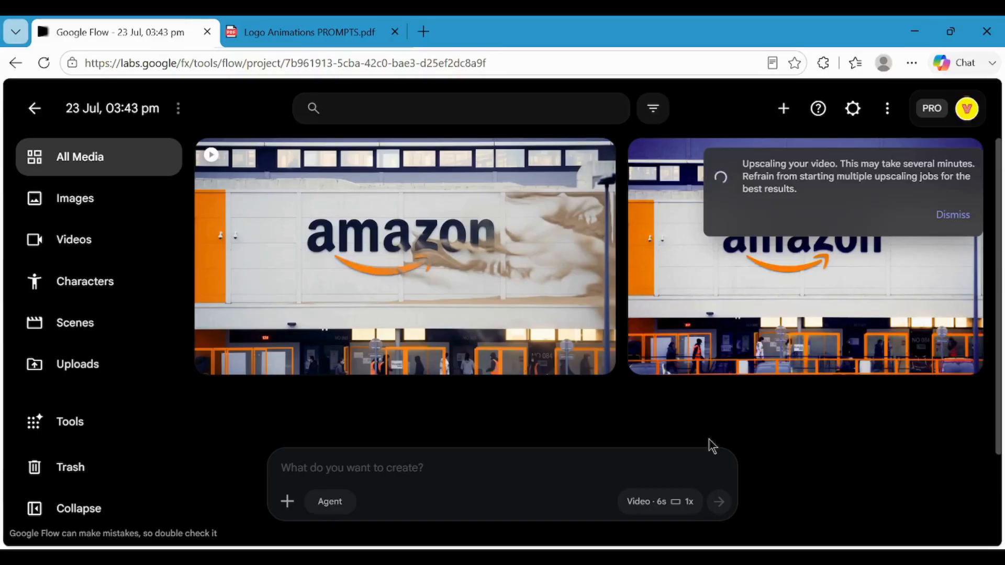
Copy the full prompt of "3. Embroidery Stitch Logo Reveal", including its constraints, from the Logo Animations PROMPTS PDF.
{"action": "key", "text": "ctrl+Tab"}
{"action": "scroll", "coordinate": [467, 277], "scroll_direction": "up", "scroll_amount": 10}
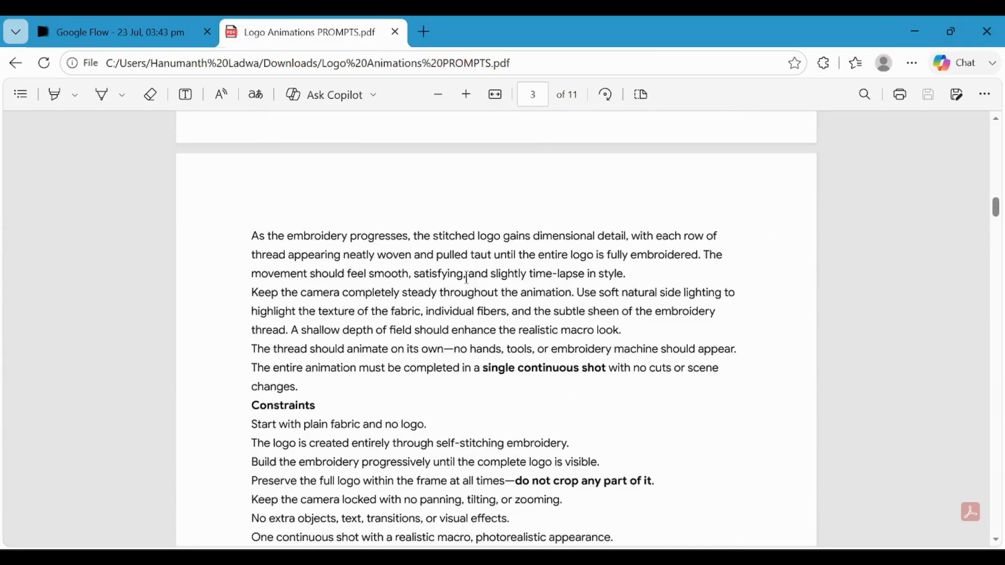
{"action": "scroll", "coordinate": [465, 278], "scroll_direction": "up", "scroll_amount": 2}
{"action": "scroll", "coordinate": [465, 277], "scroll_direction": "down", "scroll_amount": 1}
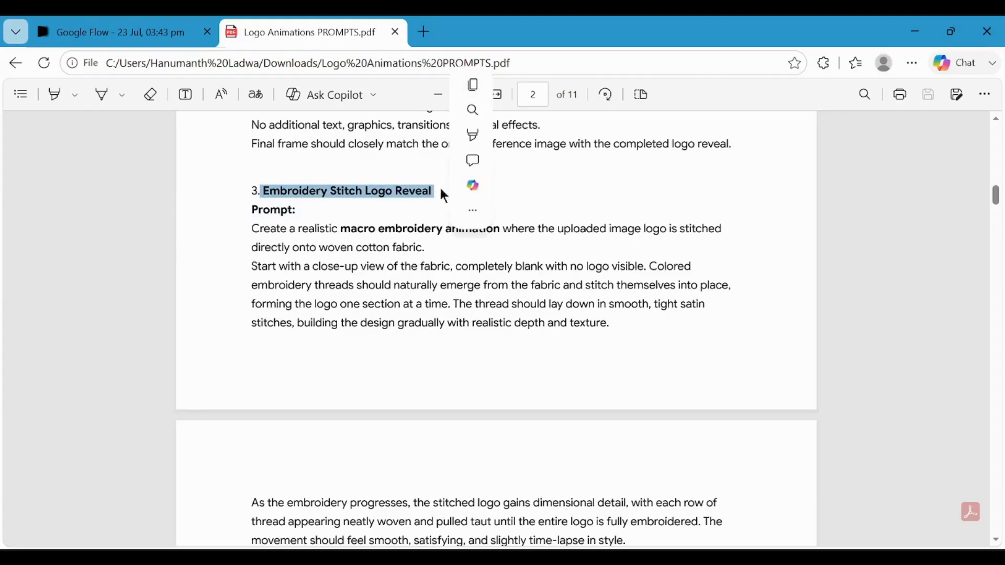
{"action": "left_click", "coordinate": [402, 217]}
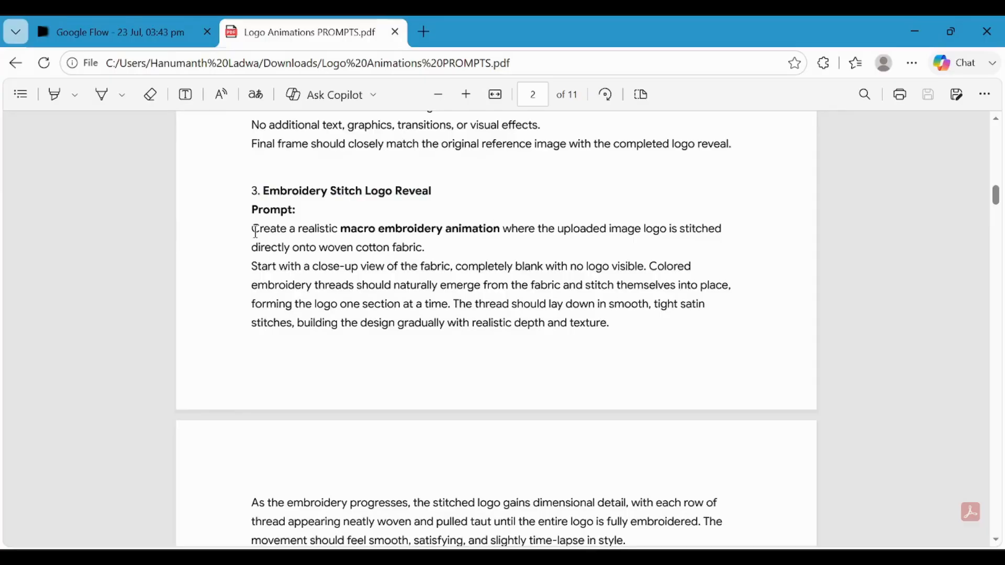
{"action": "left_click_drag", "start_coordinate": [255, 230], "coordinate": [435, 484]}
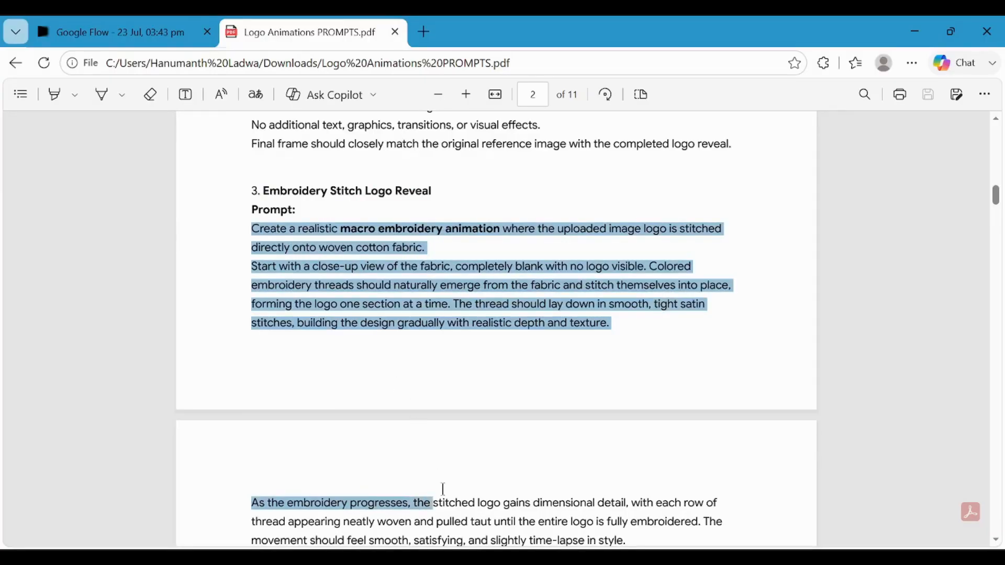
{"action": "scroll", "coordinate": [474, 501], "scroll_direction": "down", "scroll_amount": 7}
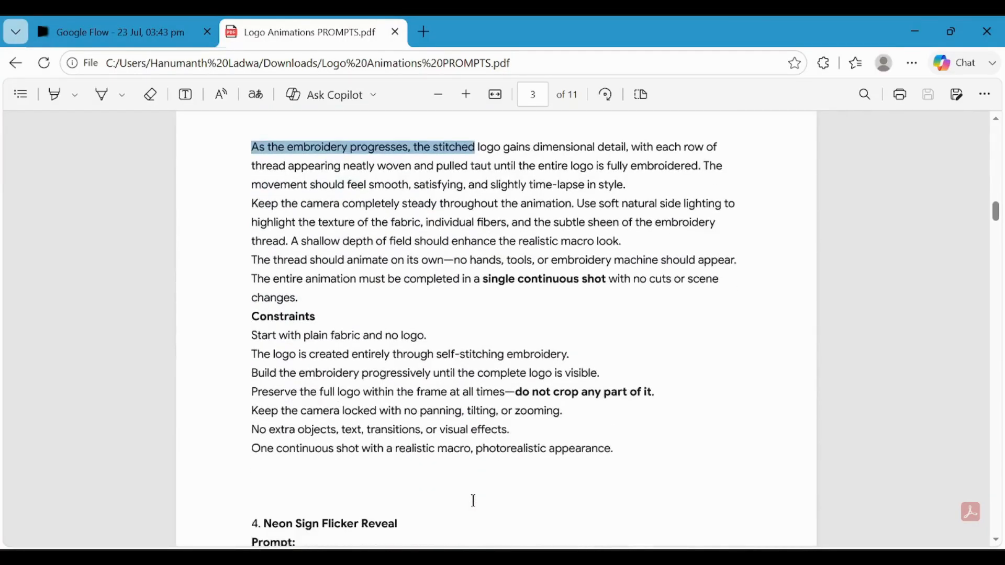
{"action": "left_click_drag", "start_coordinate": [474, 501], "coordinate": [631, 454]}
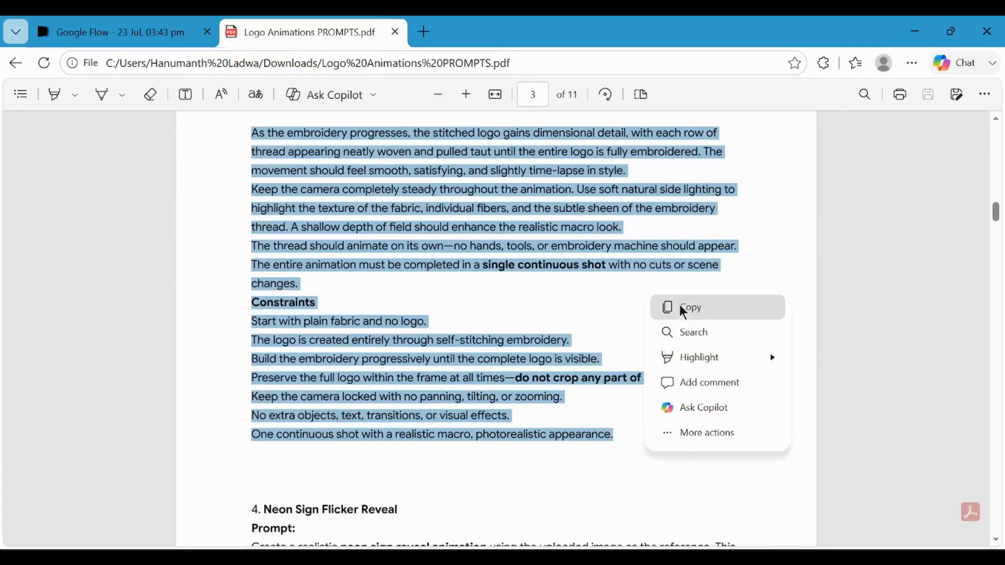
{"action": "left_click", "coordinate": [683, 310]}
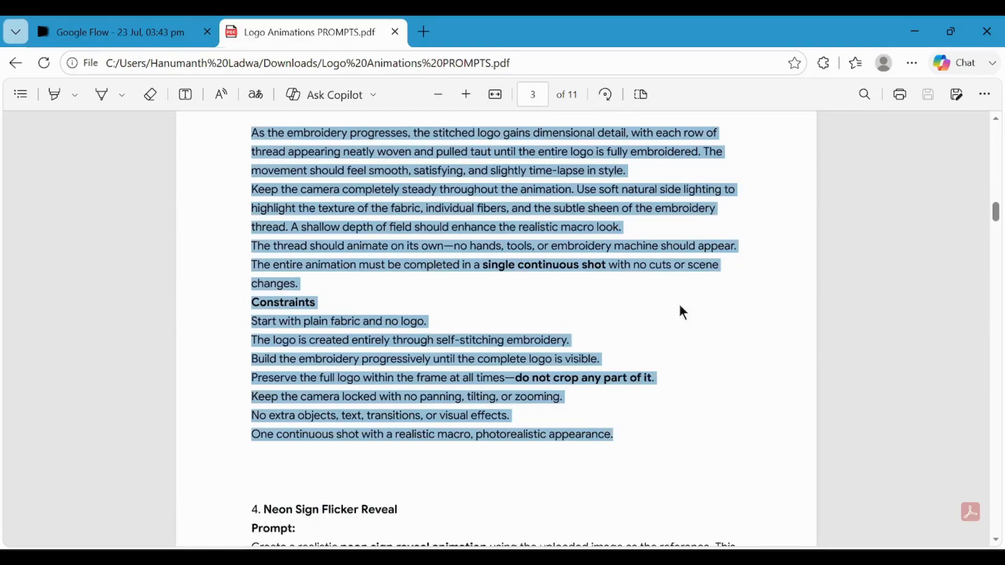
Upload the microsoft.jpg image to the Google Flow project as new media.
{"action": "left_click", "coordinate": [125, 35]}
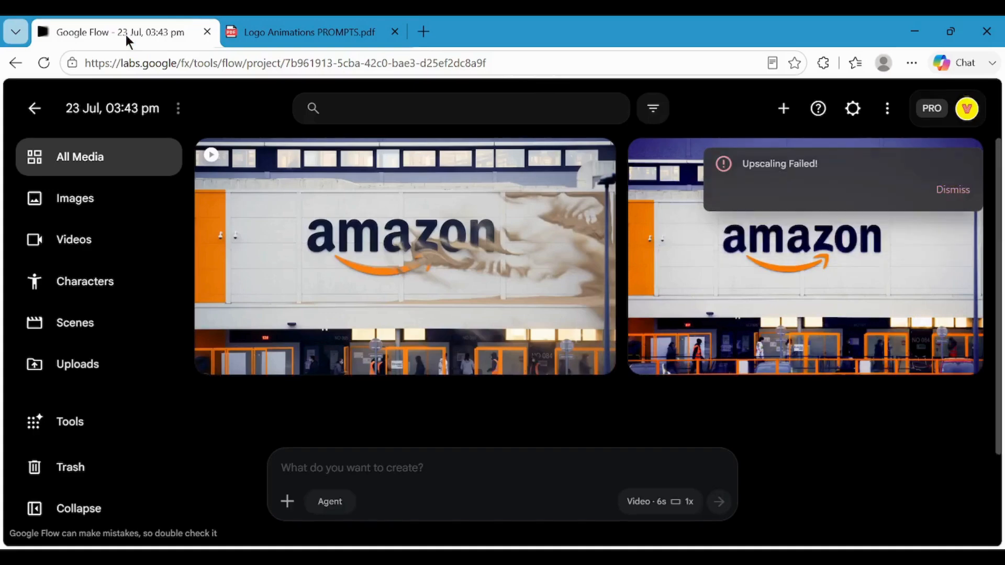
{"action": "left_click", "coordinate": [288, 505]}
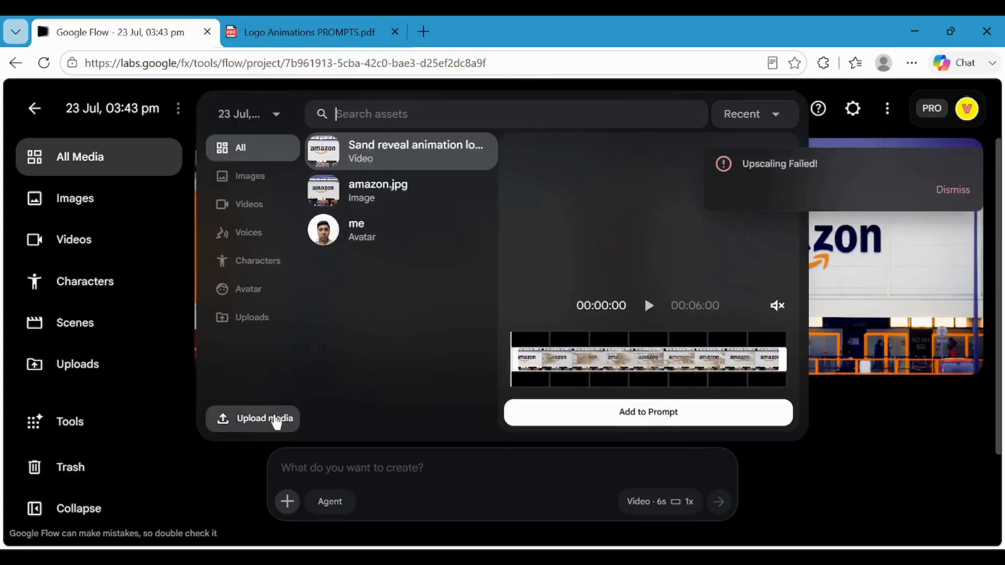
{"action": "left_click", "coordinate": [276, 422]}
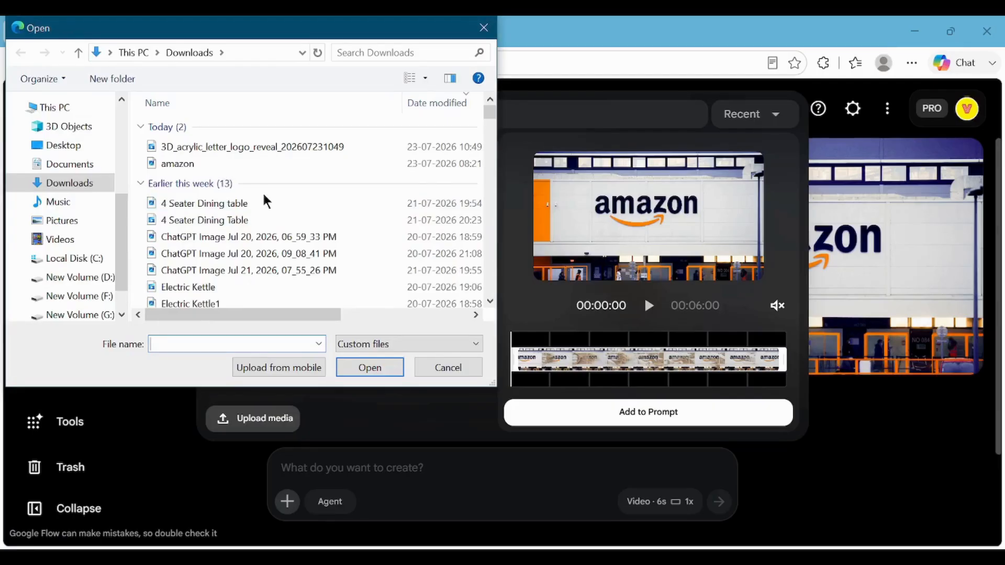
{"action": "left_click", "coordinate": [236, 219]}
{"action": "left_click", "coordinate": [369, 368]}
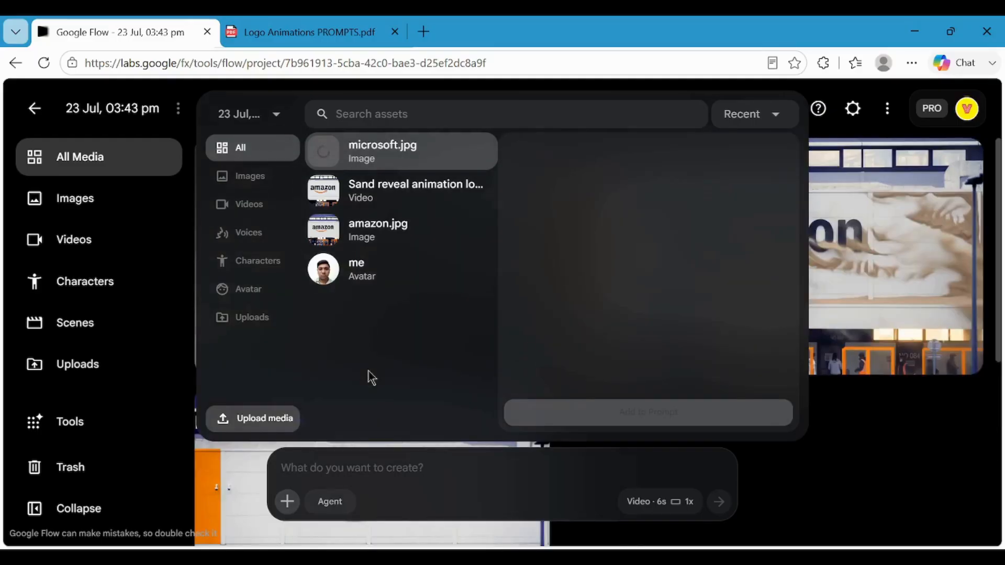
Set the duration of the next video to 4s in the generation settings.
{"action": "left_click", "coordinate": [659, 500]}
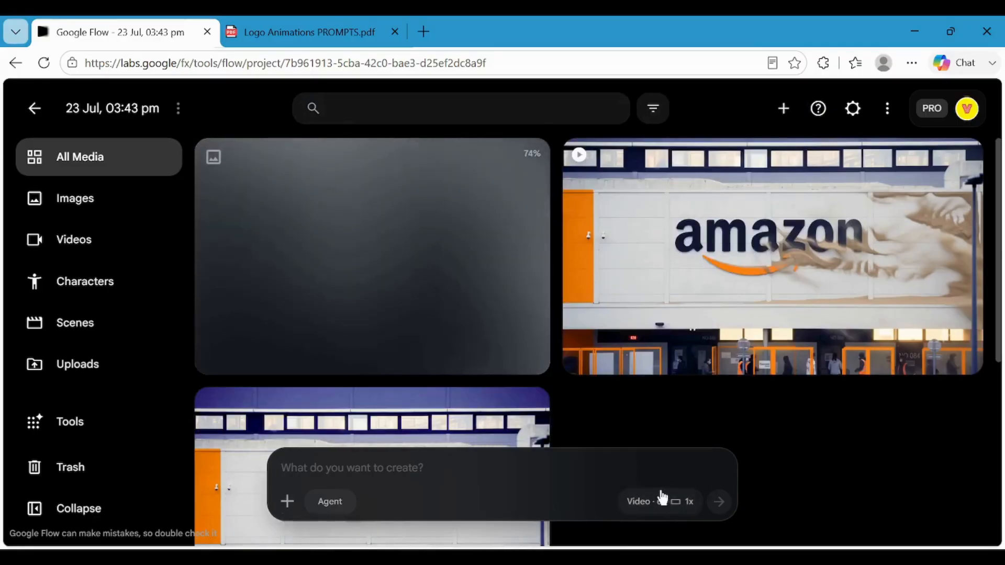
{"action": "left_click", "coordinate": [665, 503]}
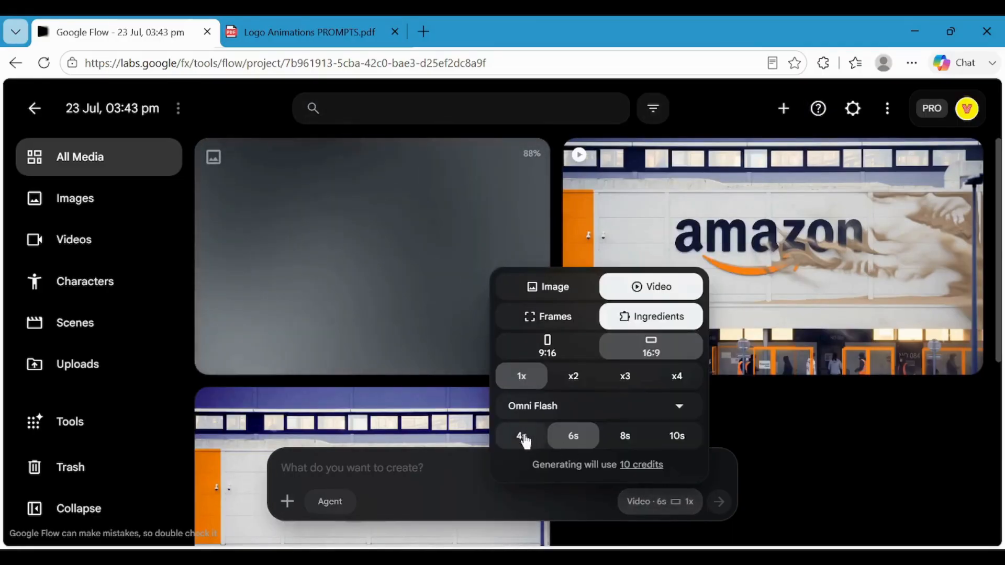
{"action": "left_click", "coordinate": [522, 436]}
{"action": "left_click", "coordinate": [647, 503]}
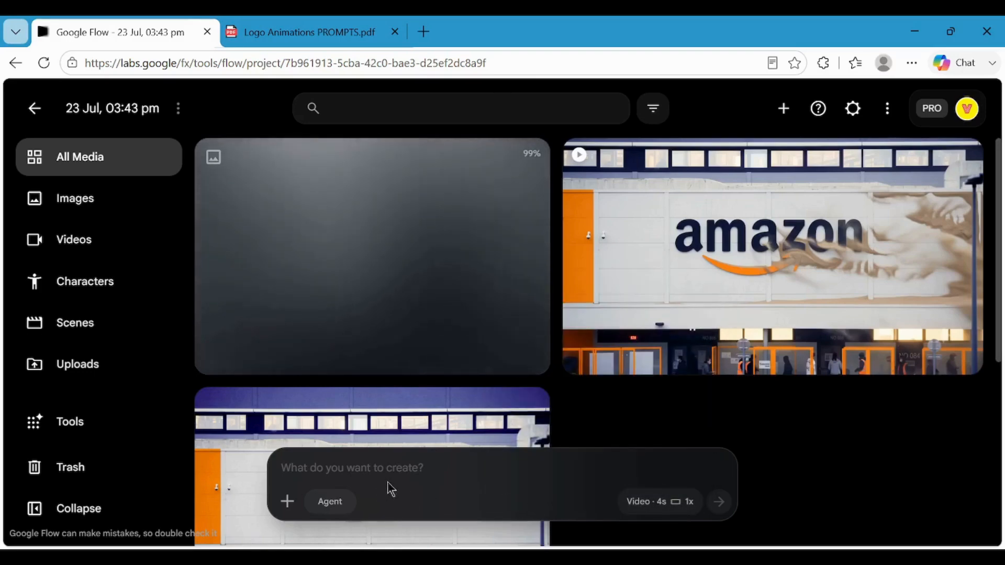
Add the Microsoft Store image to the prompt, paste the copied embroidery prompt and generate the video.
{"action": "left_click", "coordinate": [405, 467]}
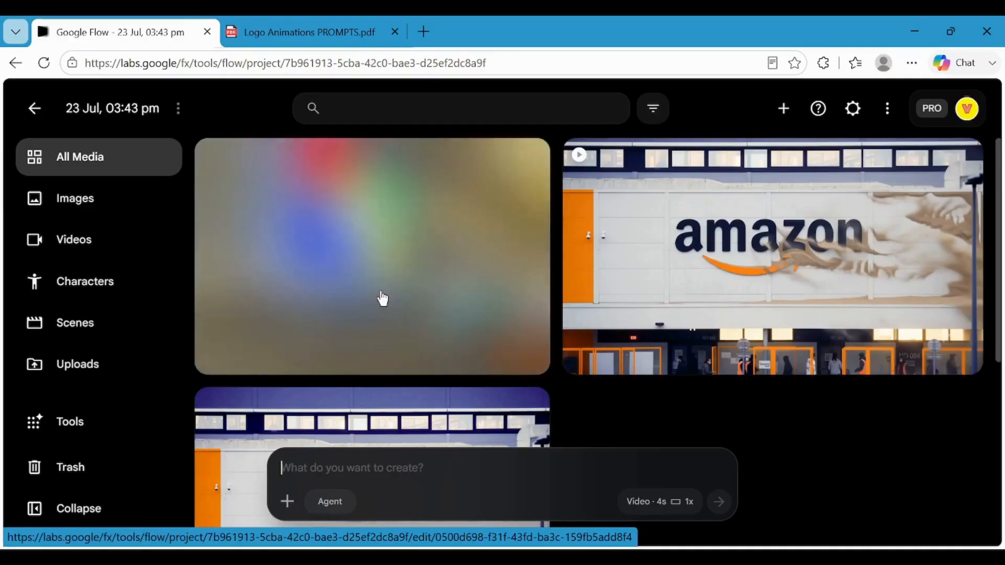
{"action": "left_click_drag", "start_coordinate": [409, 266], "coordinate": [427, 481]}
{"action": "left_click", "coordinate": [365, 472]}
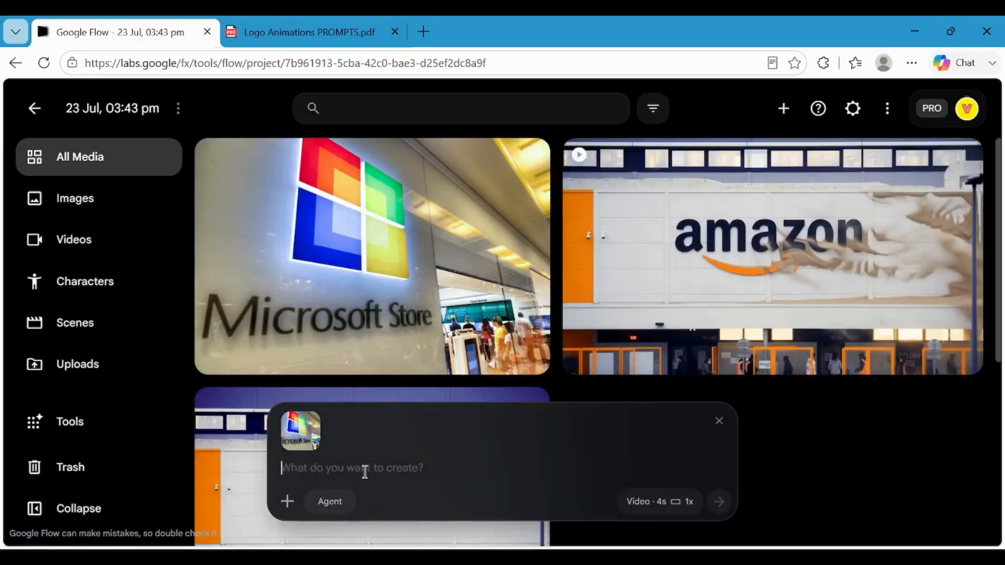
{"action": "key", "text": "ctrl+v"}
{"action": "scroll", "coordinate": [517, 389], "scroll_direction": "up", "scroll_amount": 10}
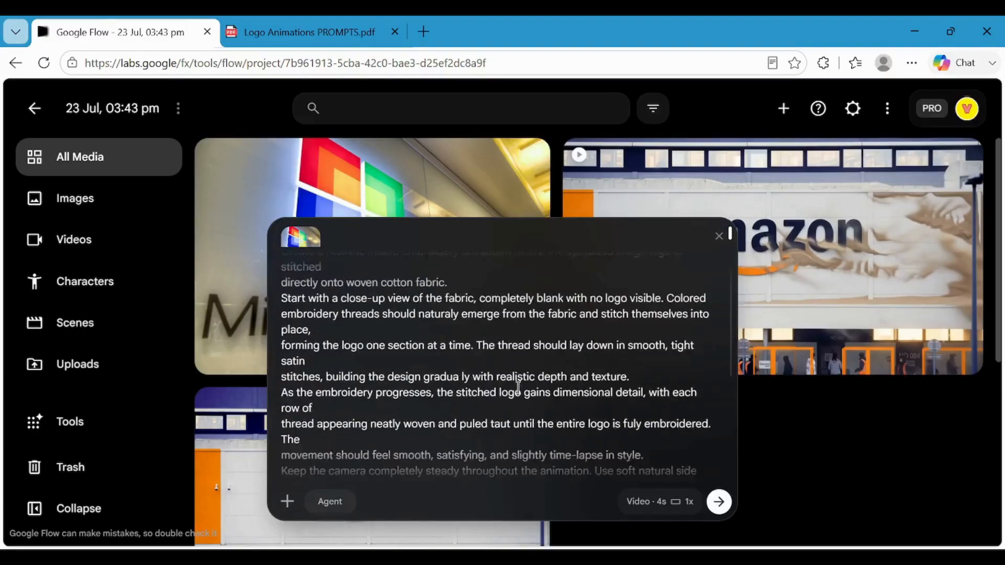
{"action": "scroll", "coordinate": [590, 371], "scroll_direction": "down", "scroll_amount": 10}
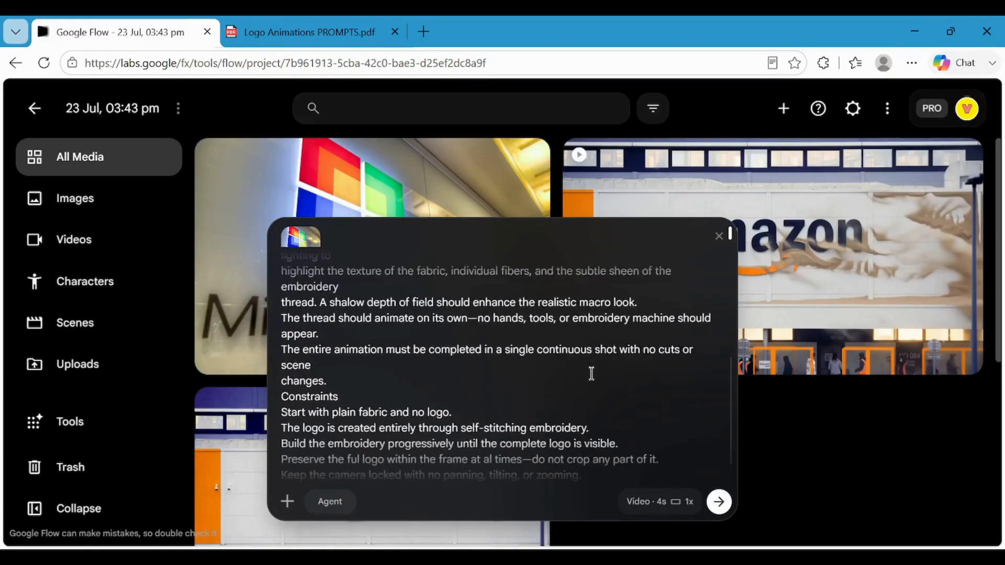
{"action": "left_click", "coordinate": [719, 504]}
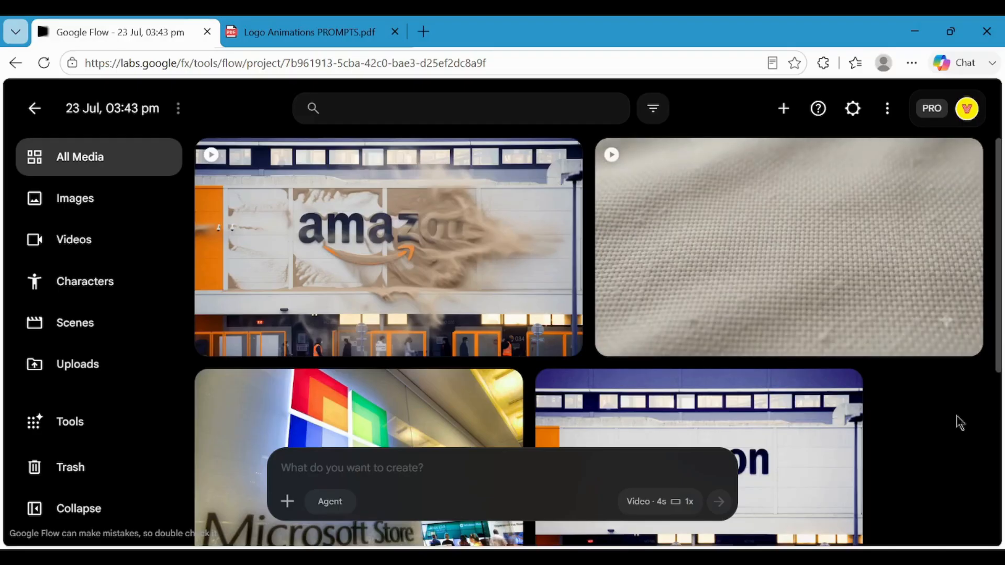
Preview the generated embroidery logo video in full, and open its download options back in the project.
{"action": "mouse_move", "coordinate": [873, 257]}
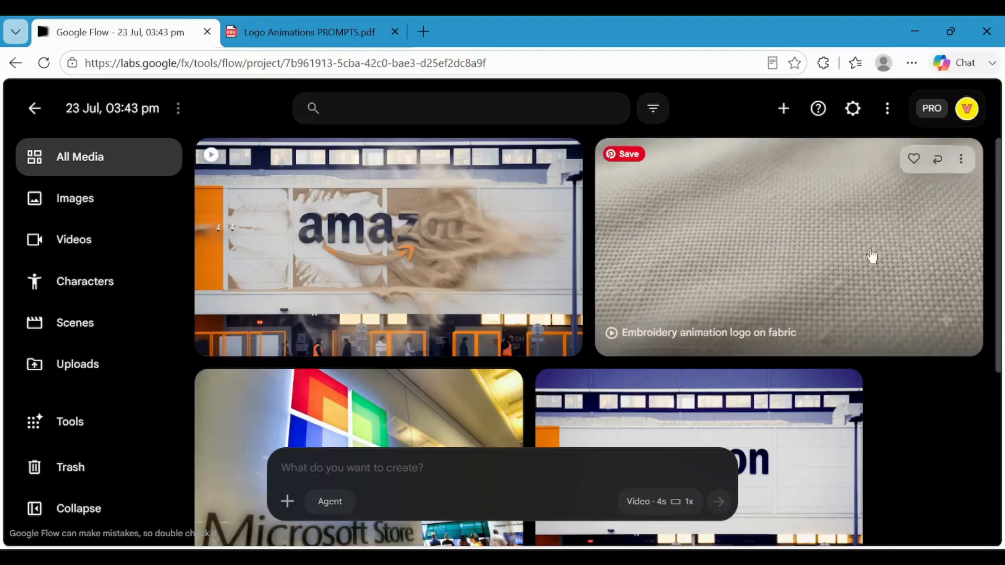
{"action": "left_click", "coordinate": [894, 233]}
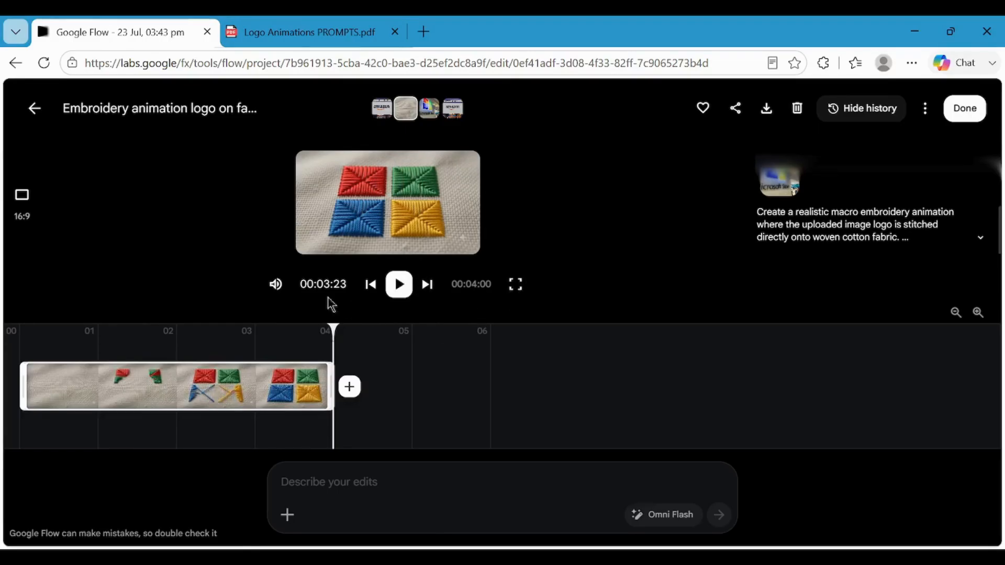
{"action": "left_click", "coordinate": [38, 110]}
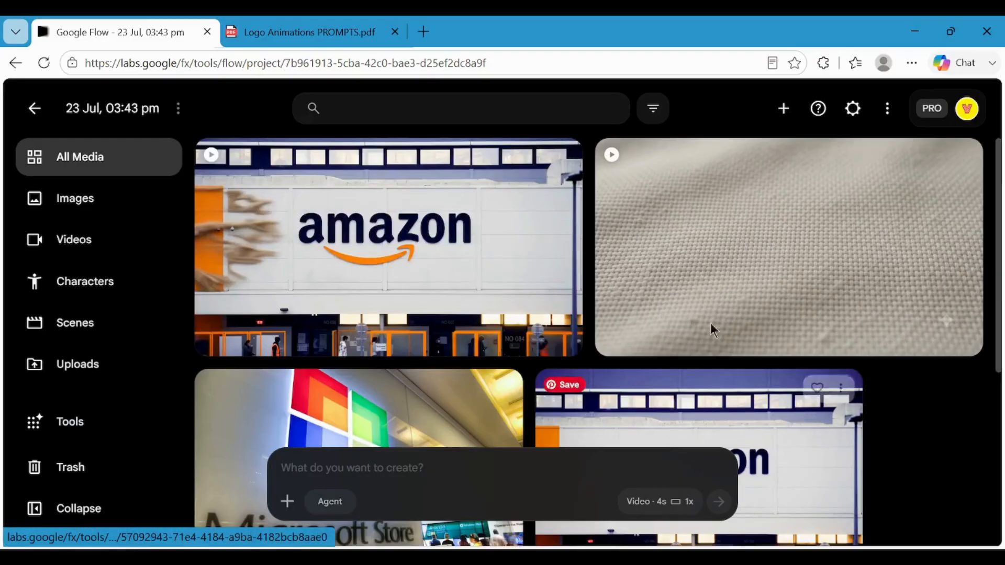
{"action": "left_click", "coordinate": [962, 160]}
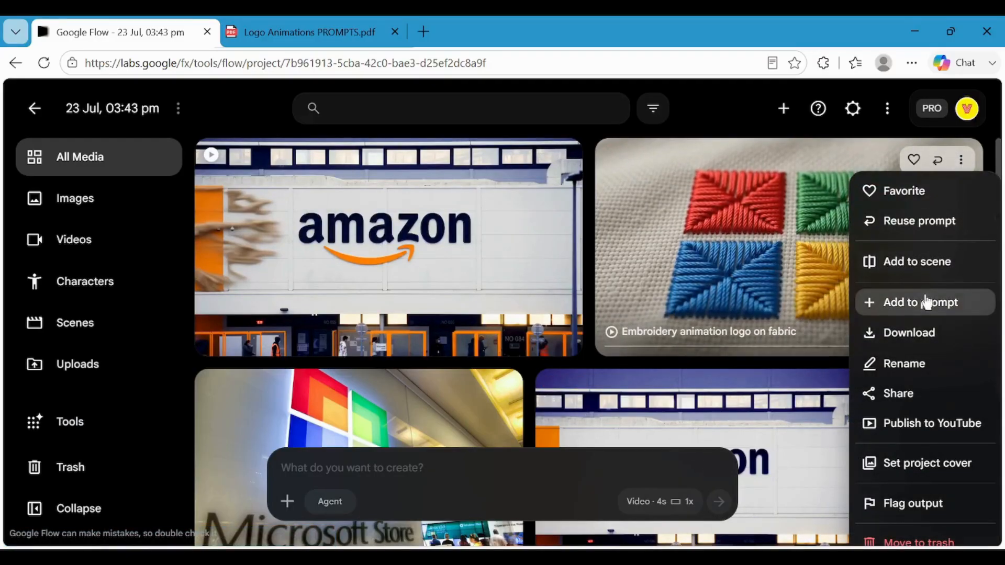
{"action": "mouse_move", "coordinate": [899, 332]}
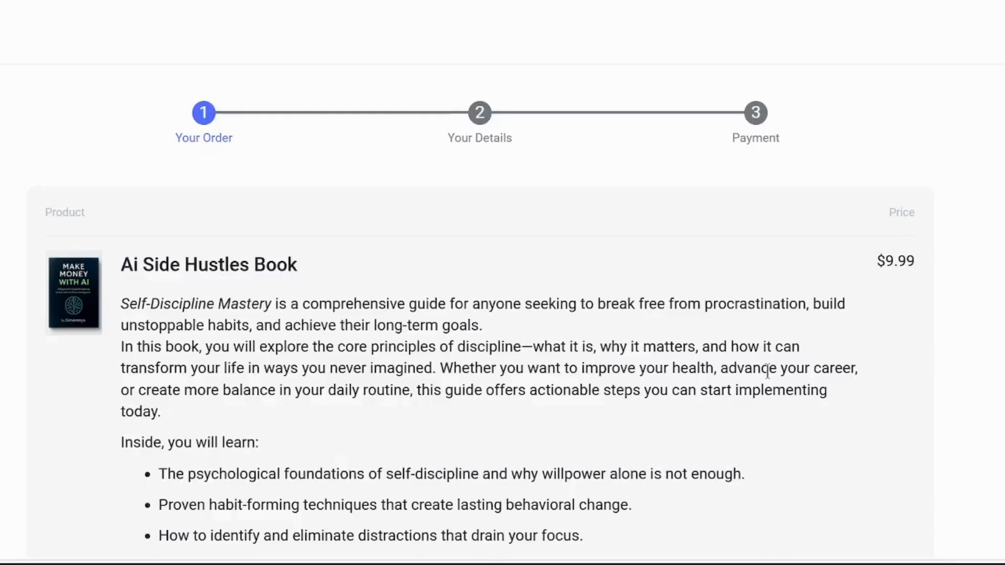
{"action": "scroll", "coordinate": [768, 370], "scroll_direction": "down", "scroll_amount": 2}
{"action": "scroll", "coordinate": [767, 371], "scroll_direction": "down", "scroll_amount": 4}
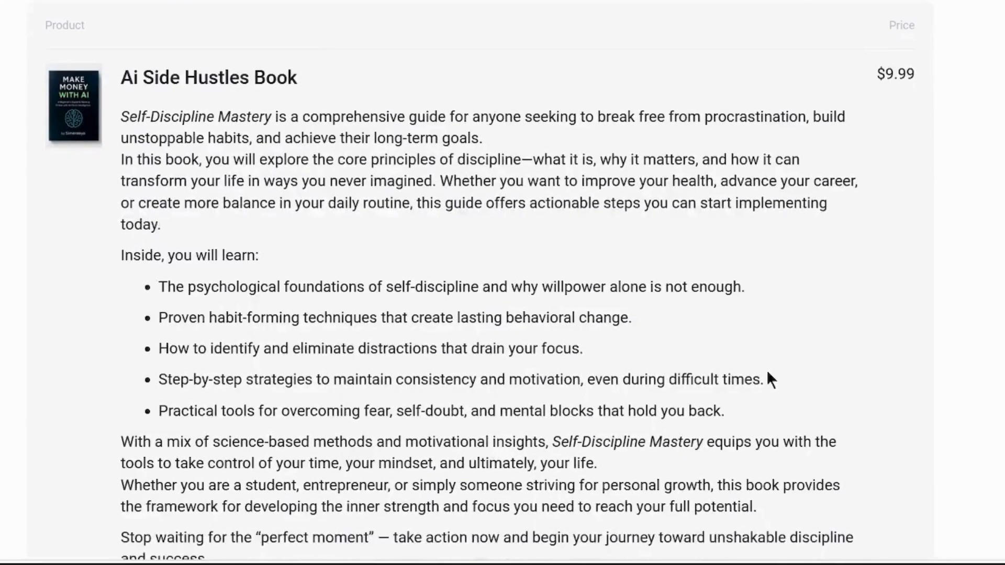
{"action": "scroll", "coordinate": [767, 369], "scroll_direction": "down", "scroll_amount": 1}
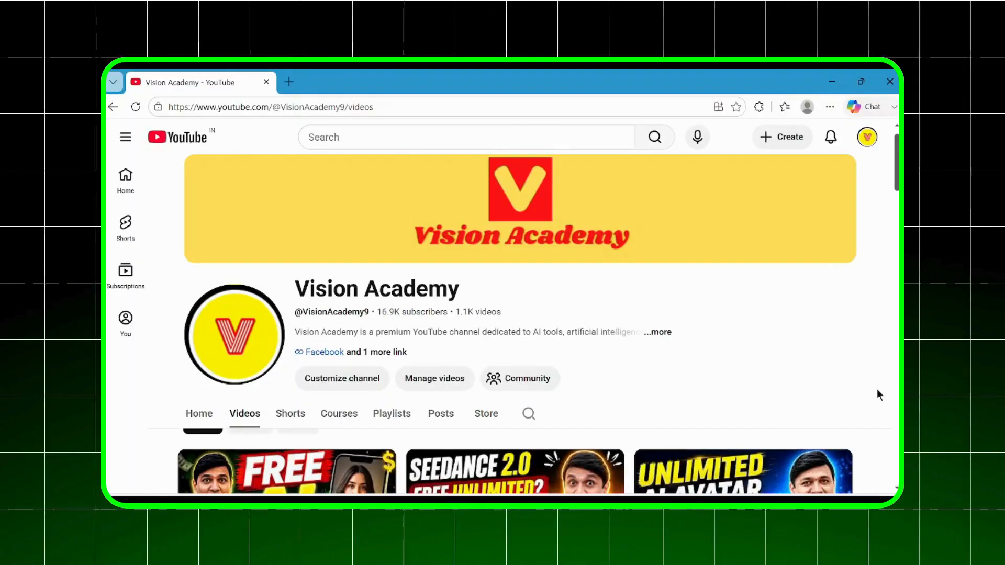
{"action": "scroll", "coordinate": [879, 396], "scroll_direction": "down", "scroll_amount": 3}
{"action": "scroll", "coordinate": [878, 393], "scroll_direction": "down", "scroll_amount": 3}
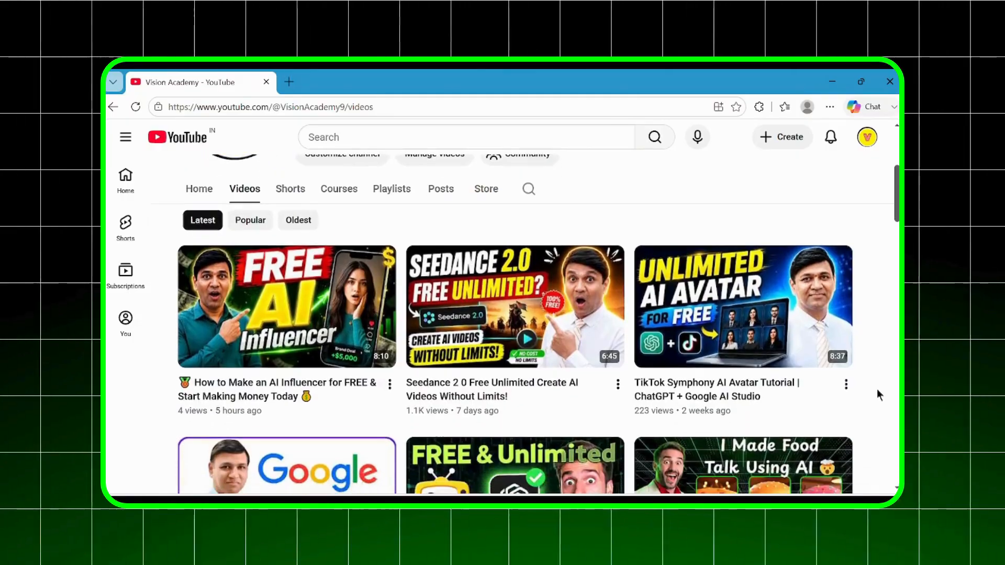
{"action": "scroll", "coordinate": [878, 390], "scroll_direction": "down", "scroll_amount": 2}
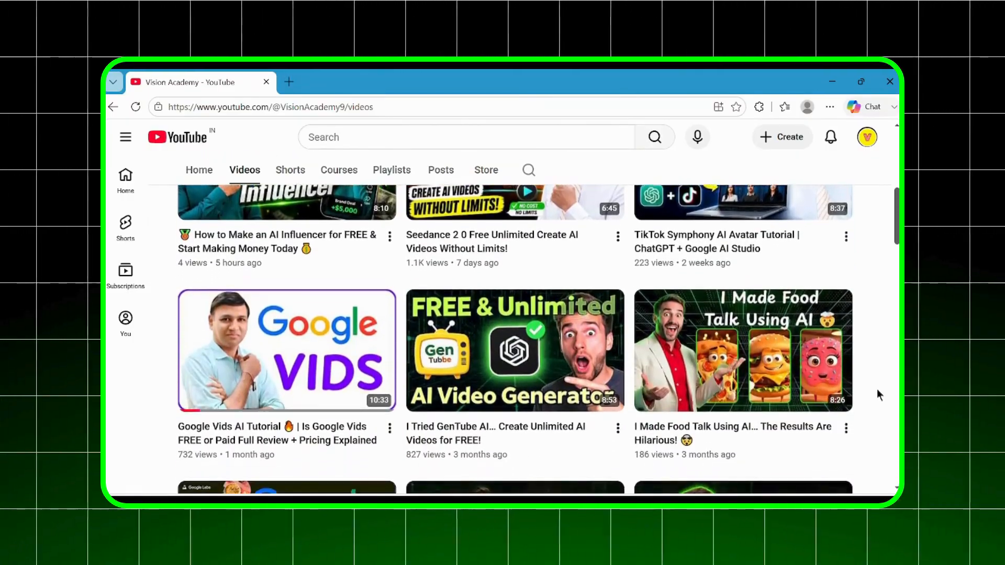